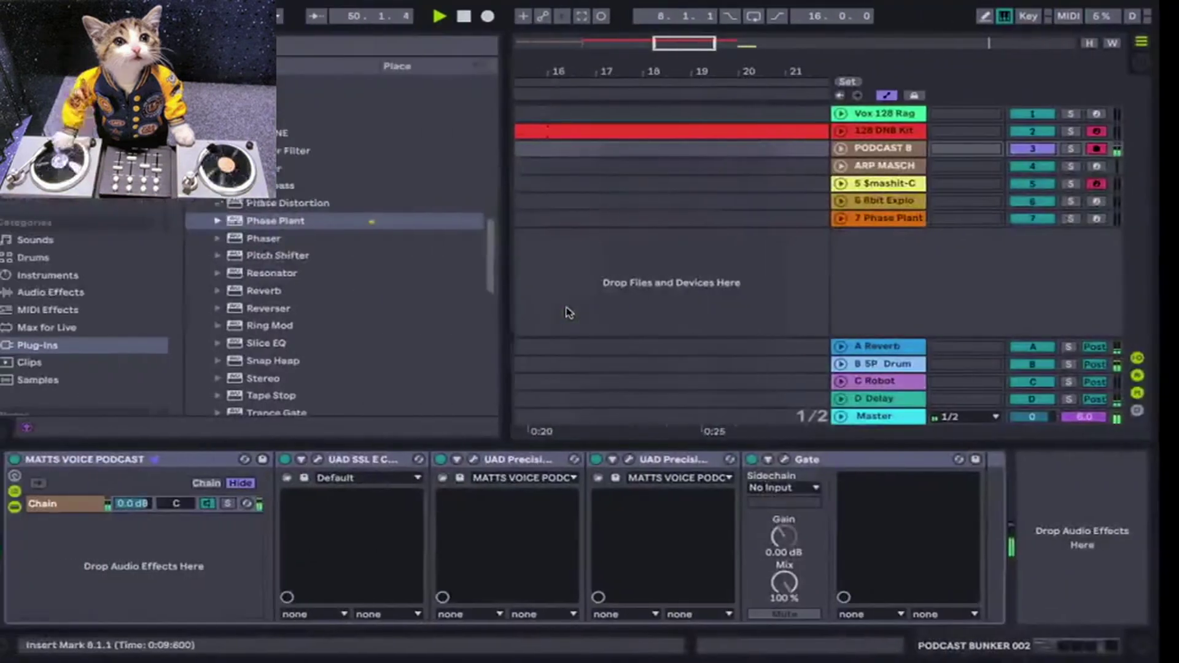
Step: Open Phase Plant on track 7 and add a Noise generator with an Analog saw generator below it
left_click(885, 218)
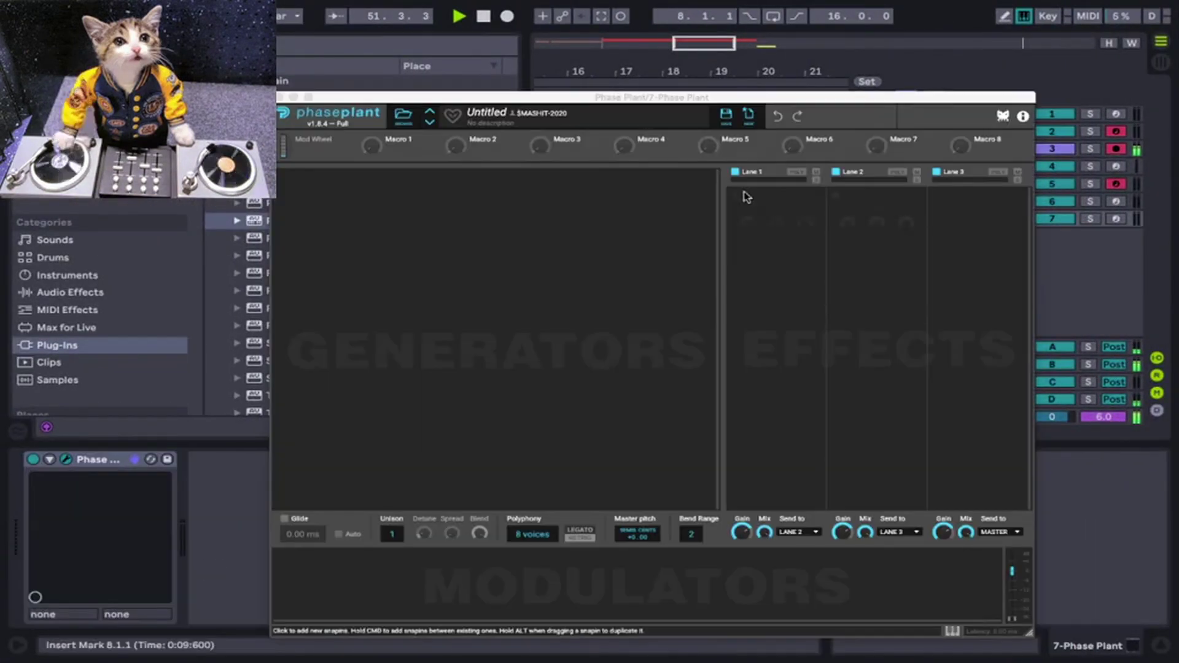
left_click(430, 188)
left_click(446, 232)
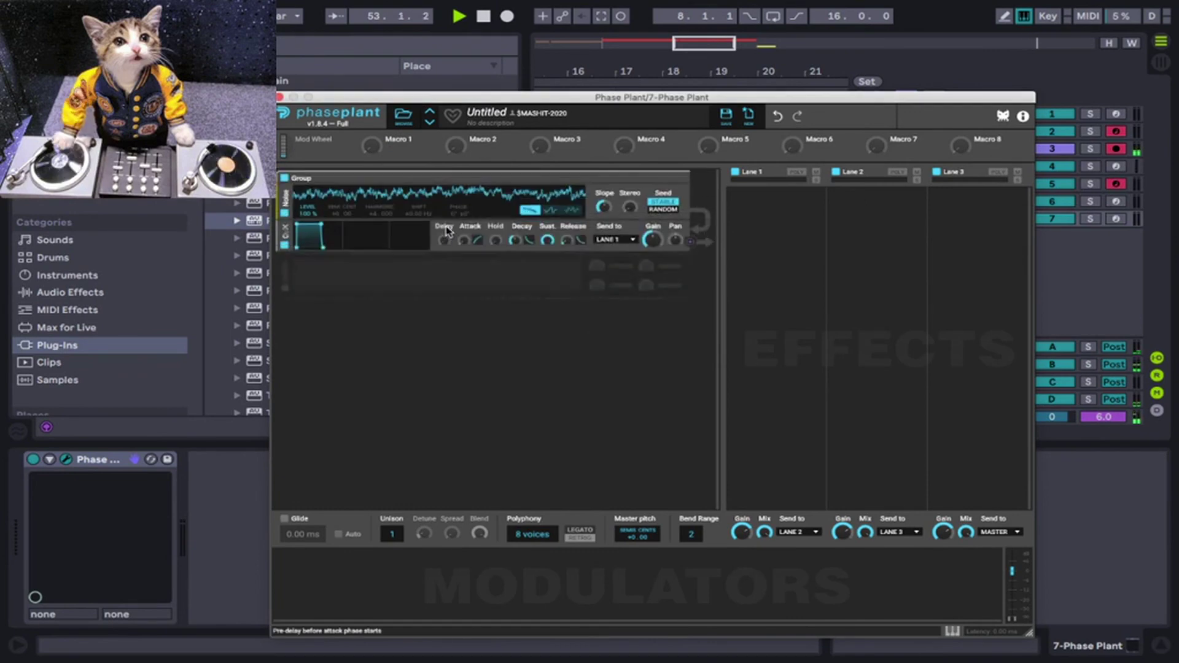
left_click(395, 282)
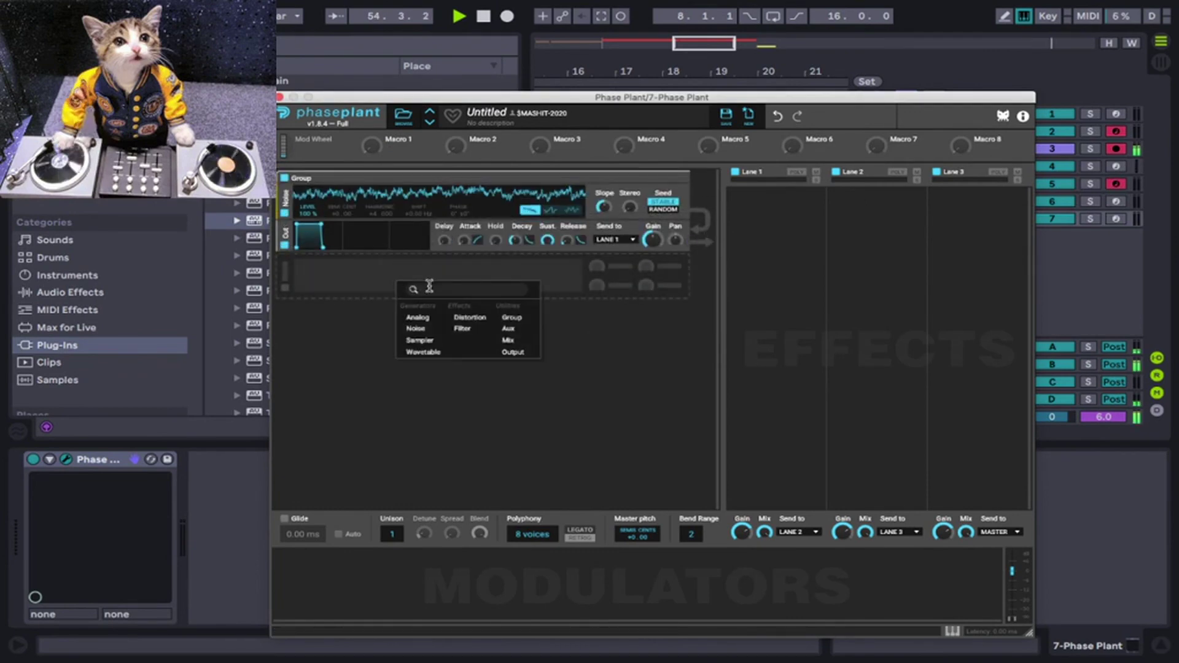
left_click(424, 321)
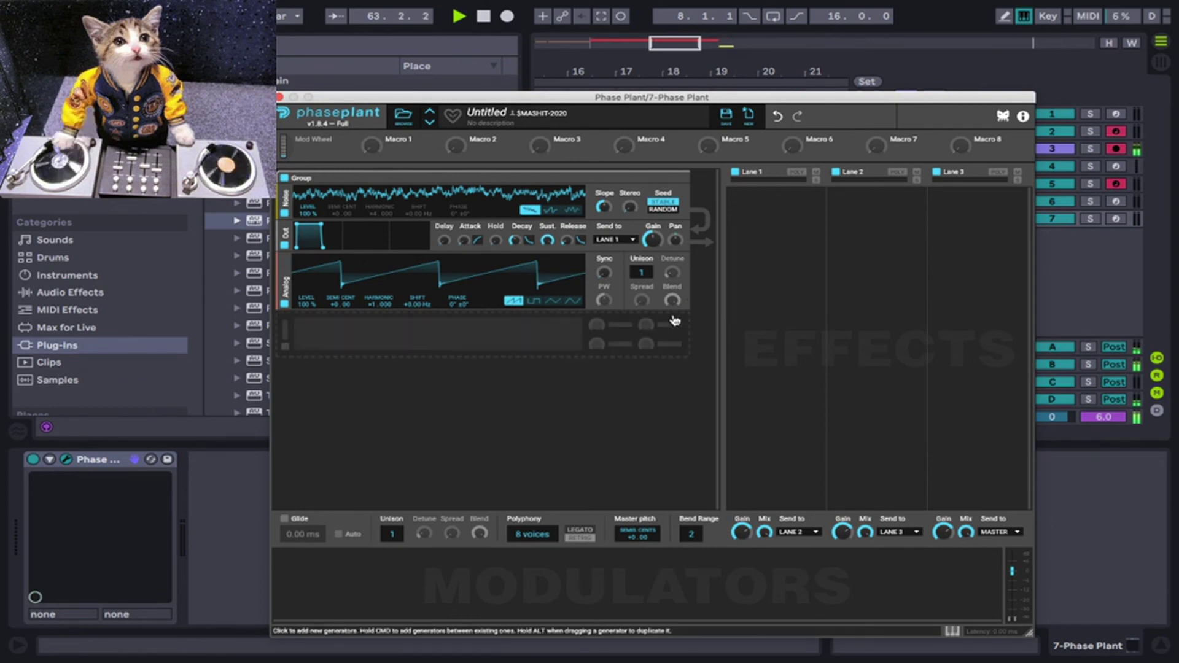
key("ctrl+Right")
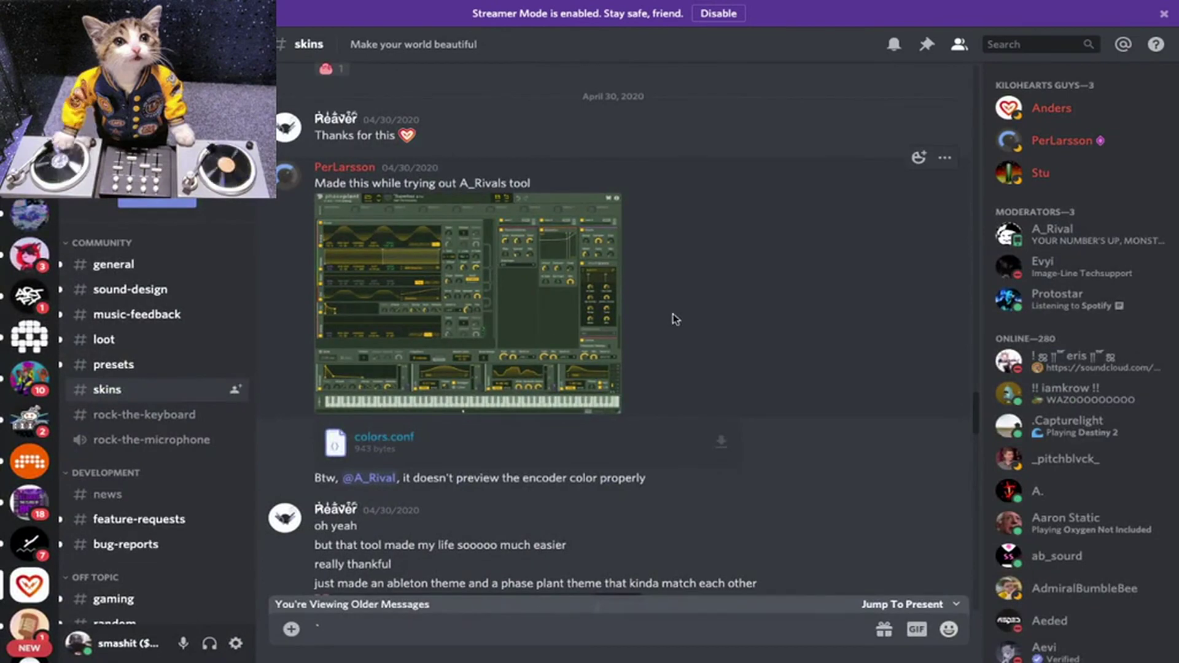
key("ctrl+Left")
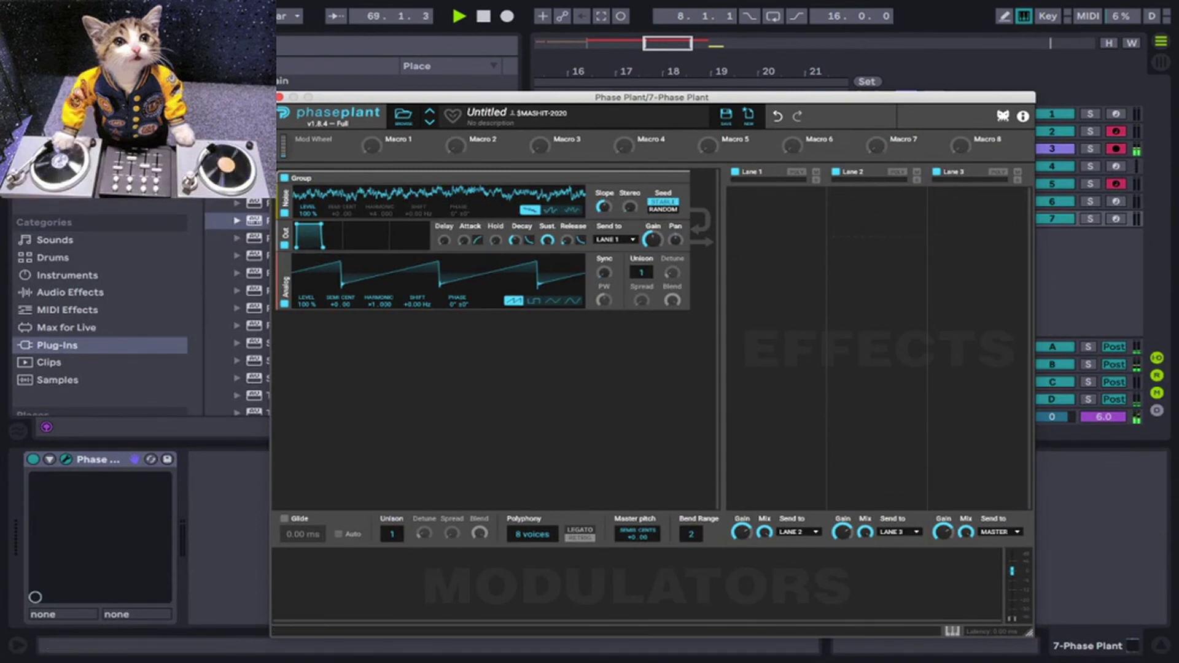
Step: Open Phase Plant's about panel and follow its Discord link to the kiloHearts server
left_click(1022, 118)
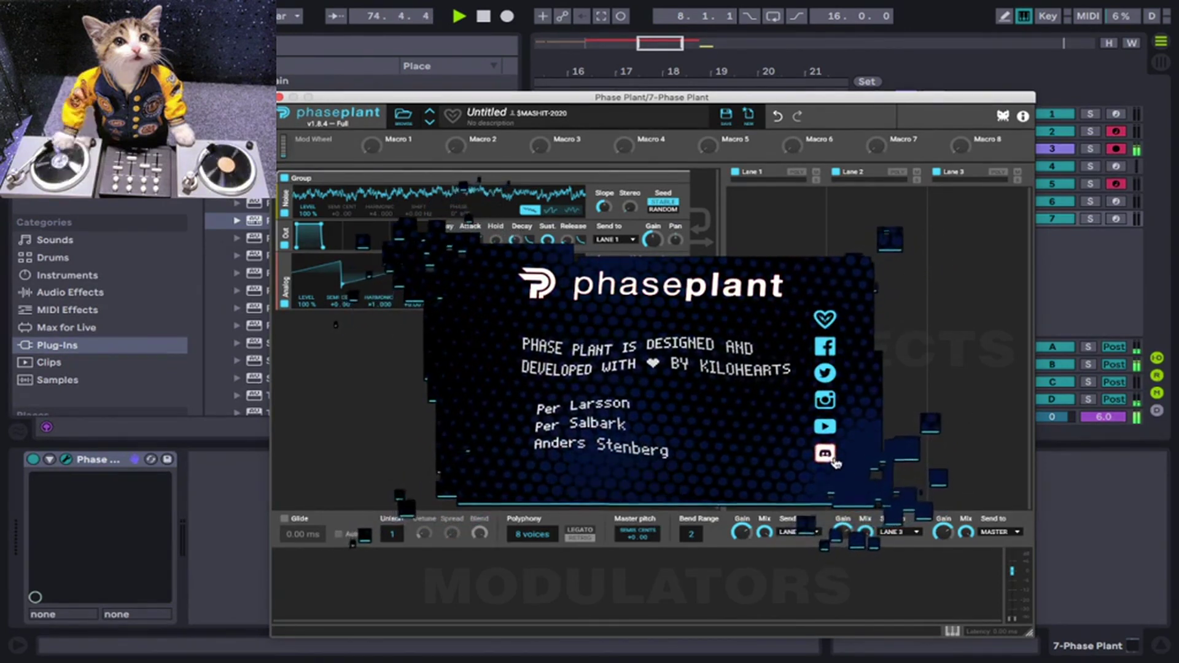
left_click(833, 458)
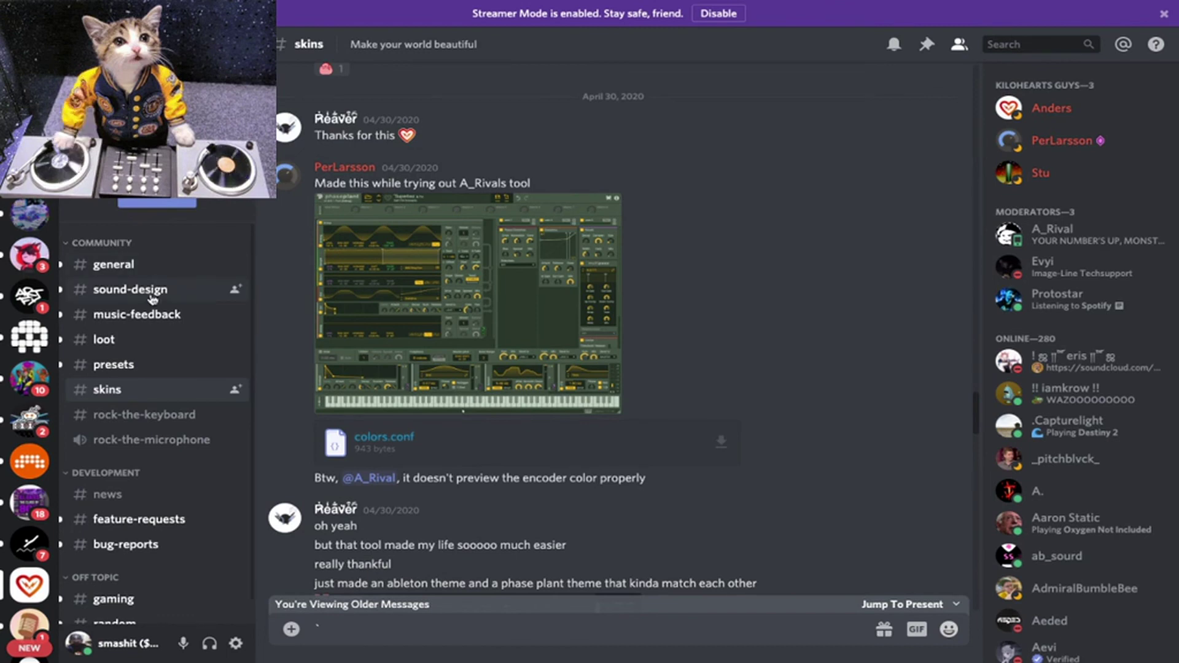
Step: Go from #presets back to #skins and view the posted Ableton-style theme screenshot
left_click(123, 367)
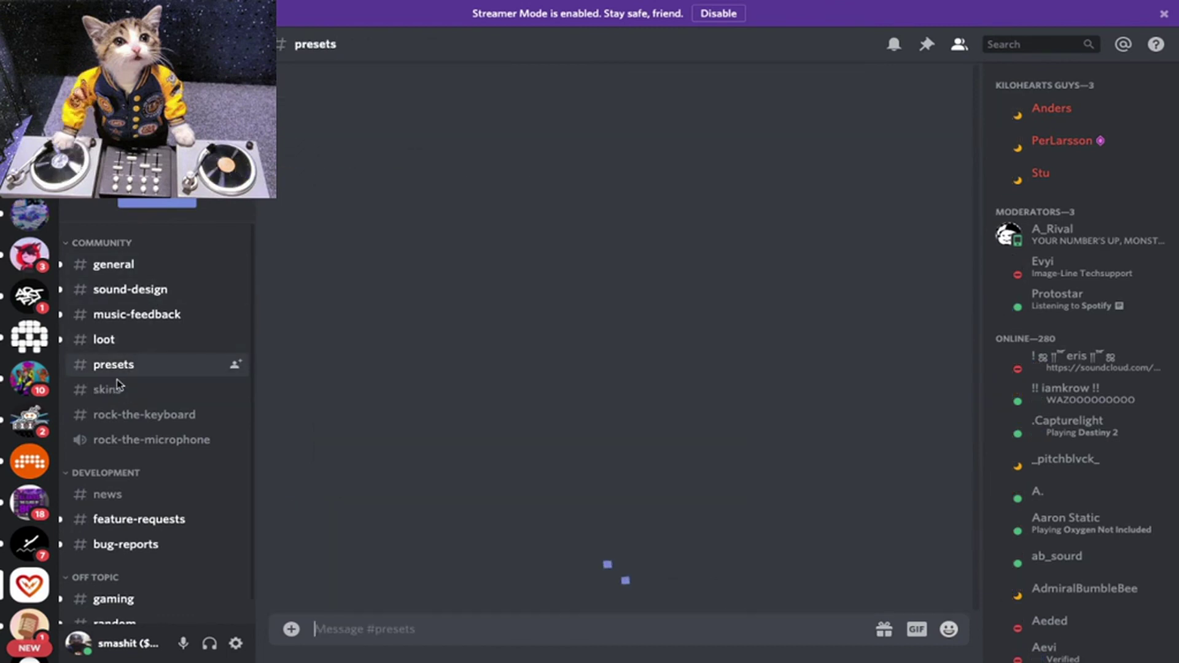
left_click(118, 387)
scroll(559, 362, "down", 5)
scroll(559, 362, "down", 5)
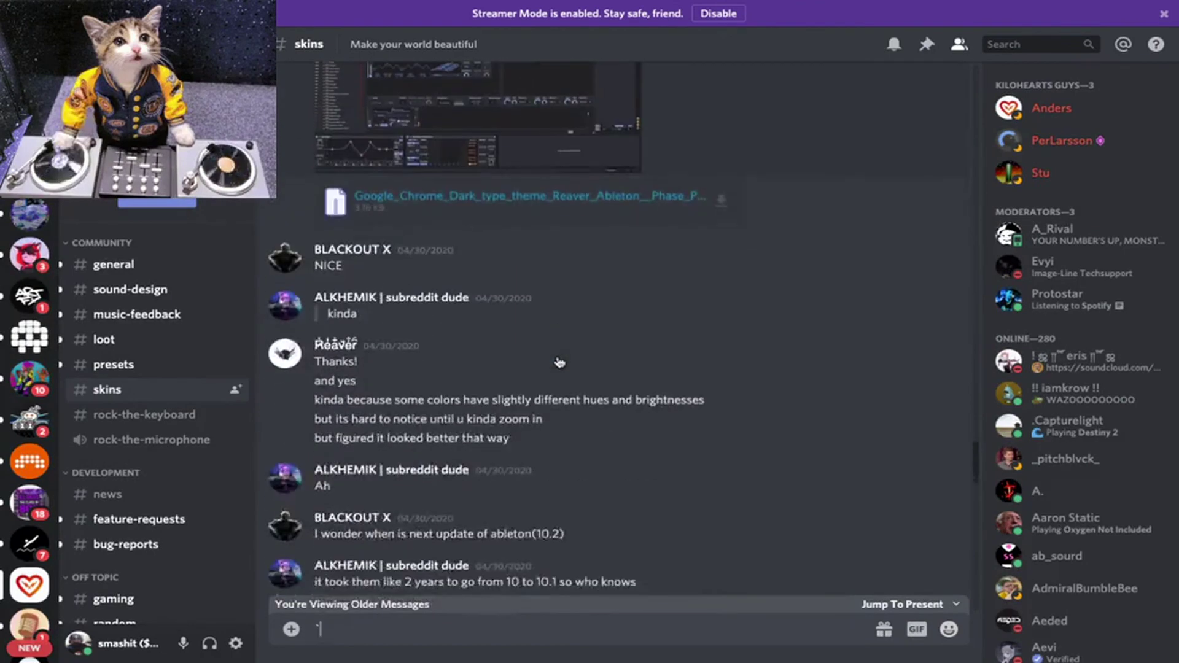
scroll(559, 362, "up", 4)
left_click(472, 272)
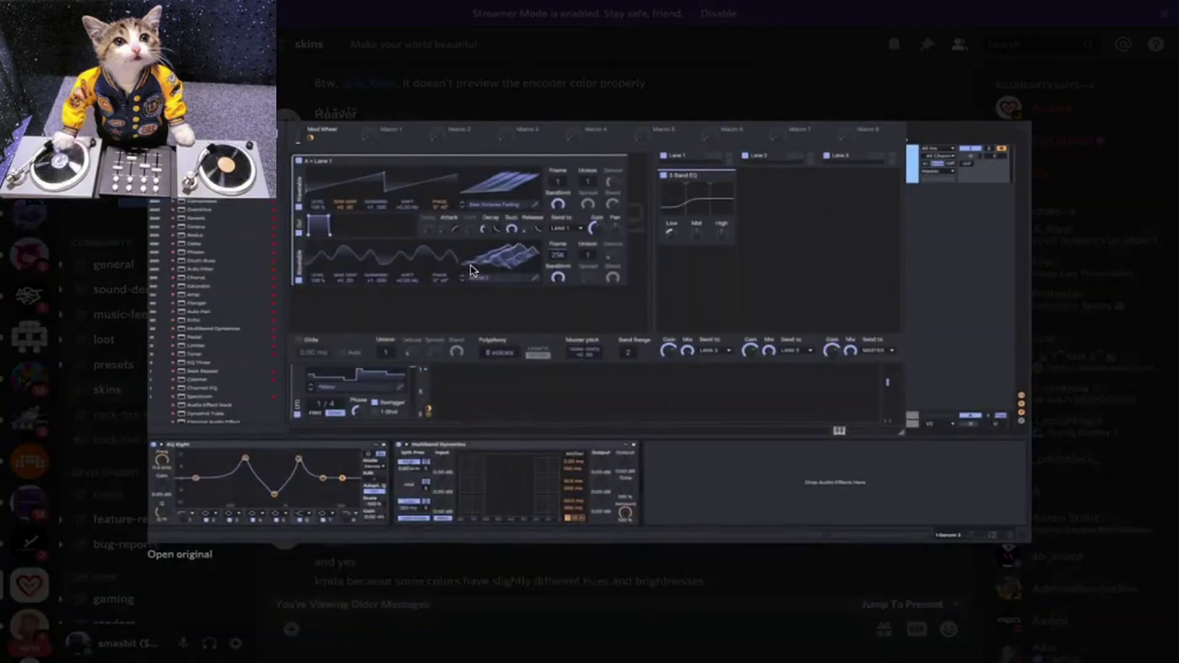
left_click(676, 616)
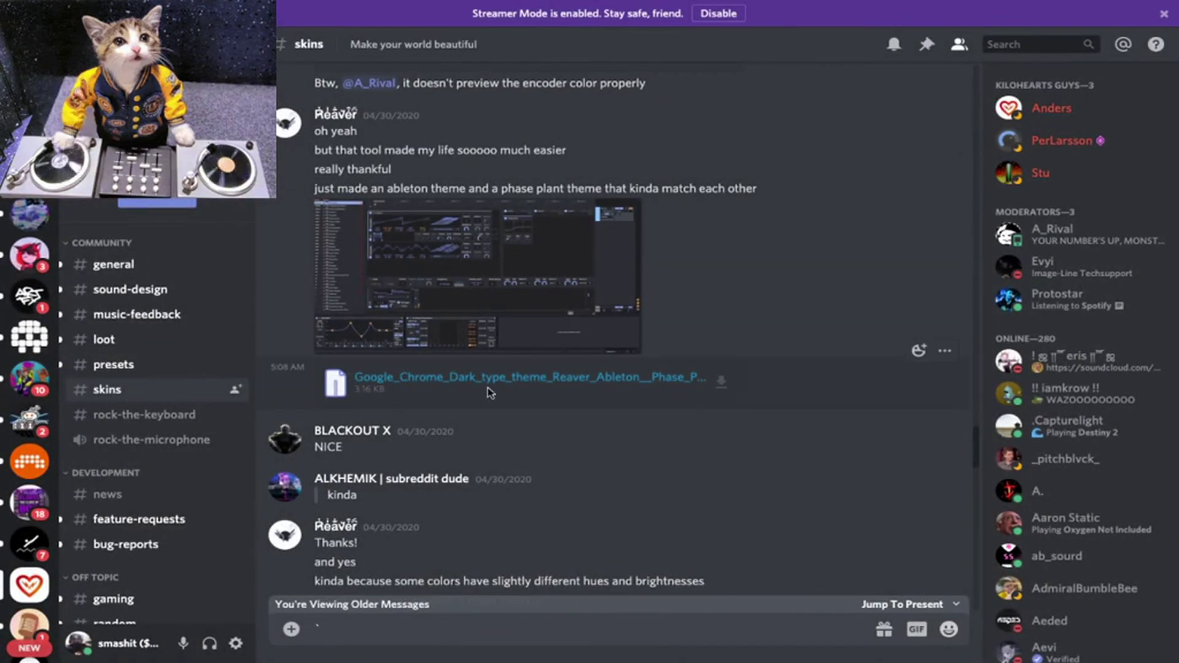
Step: View the green Phase Plant skin screenshot, then play 'How To Reskin Kilohearts Plugins (Version 1.8.4)'
scroll(519, 397, "up", 8)
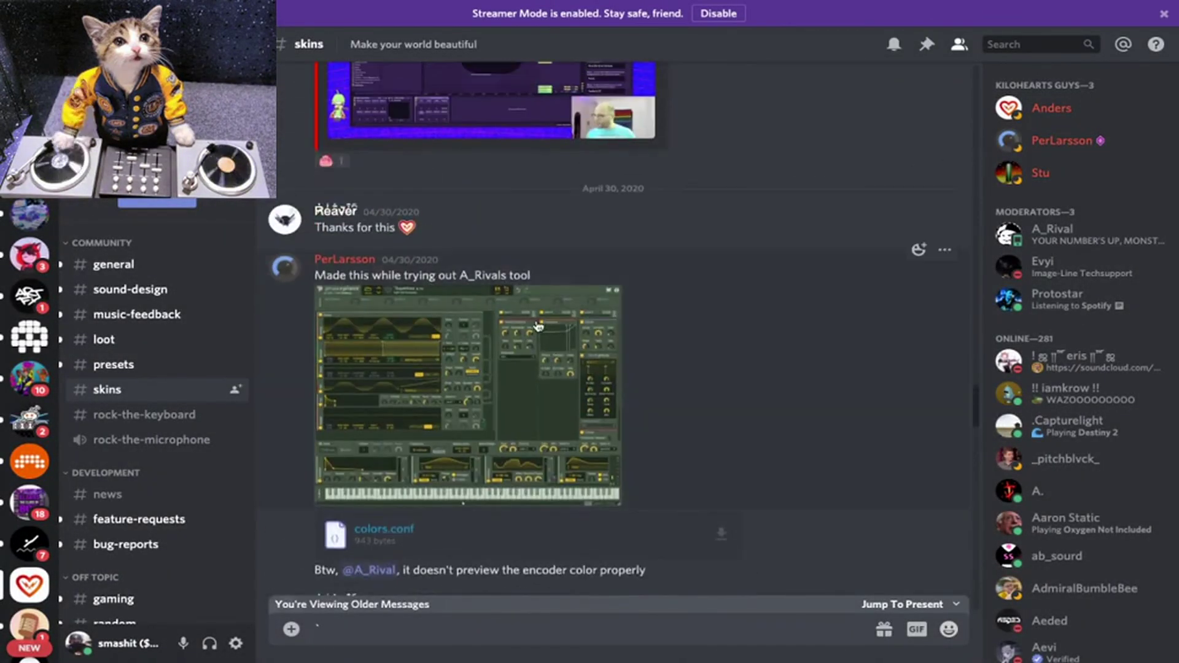
left_click(519, 340)
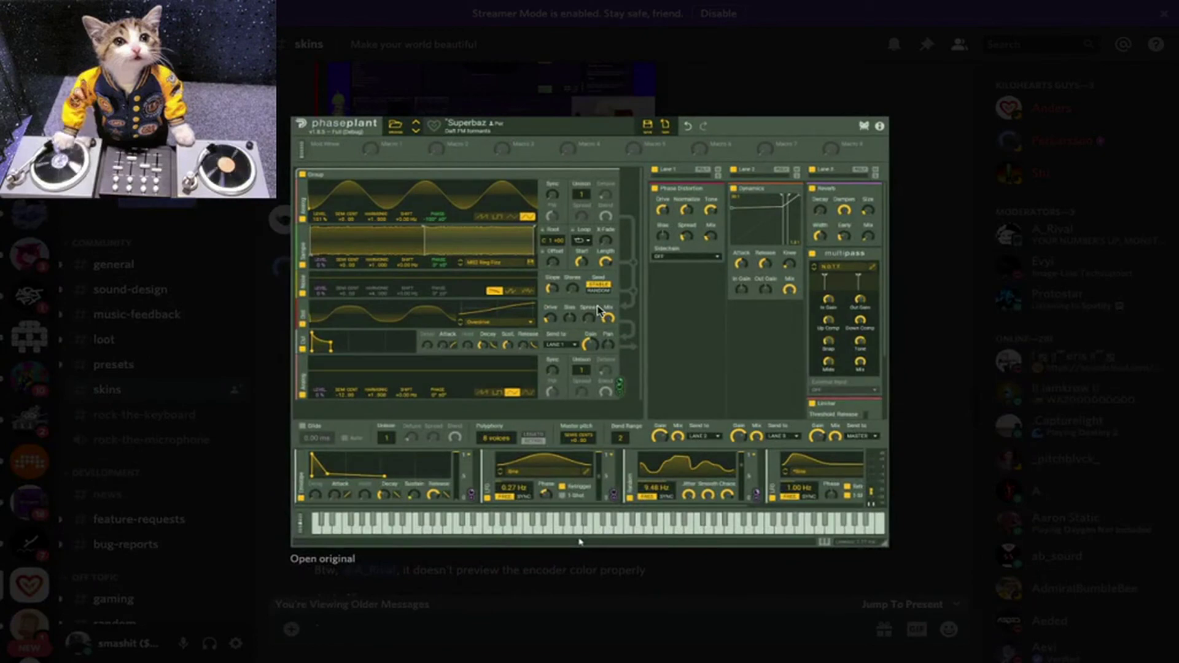
key("Escape")
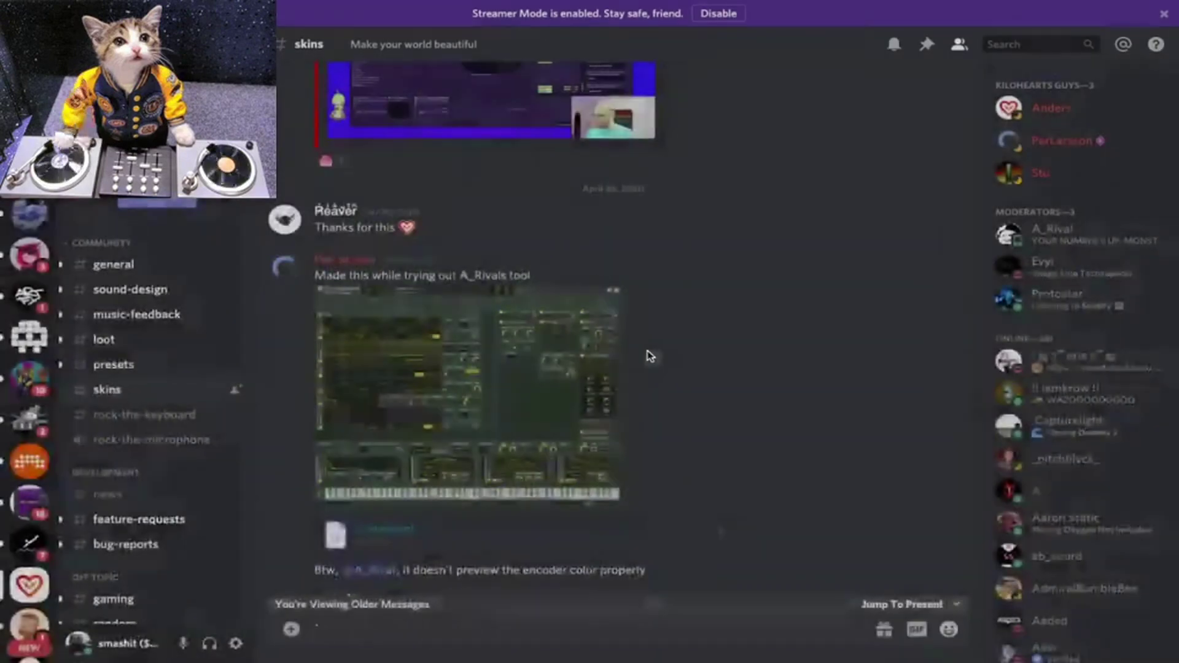
scroll(560, 258, "up", 3)
left_click(513, 235)
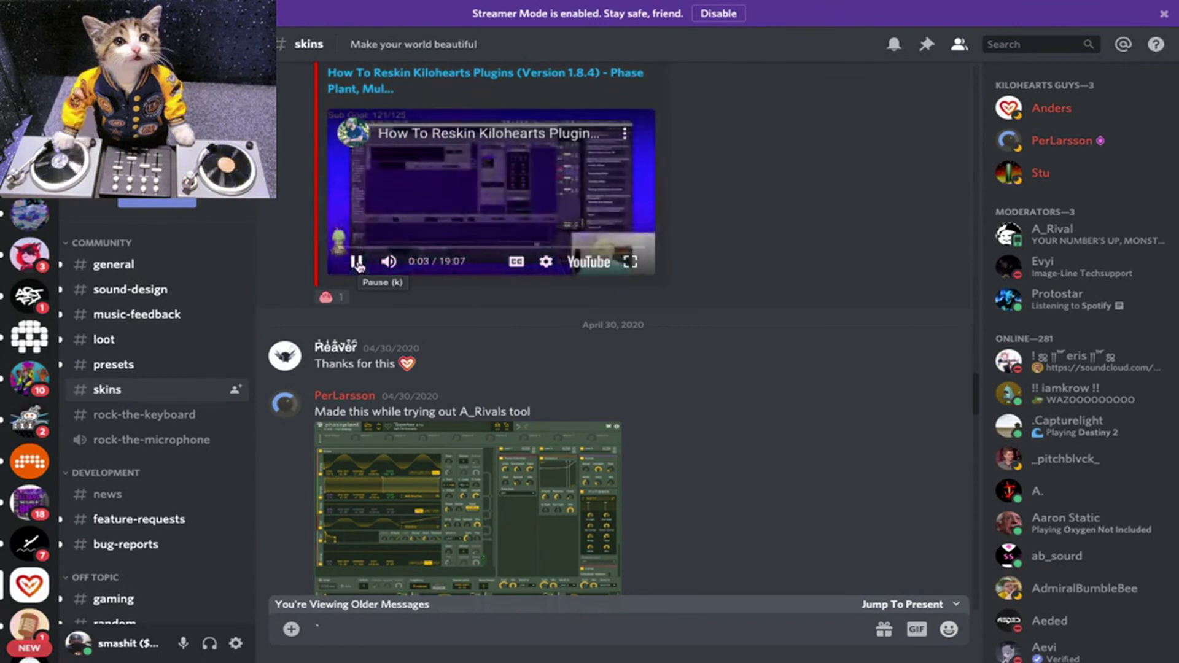
Step: Pause the reskin video and scroll up to the right EQ colours post with its colors.conf
left_click(356, 263)
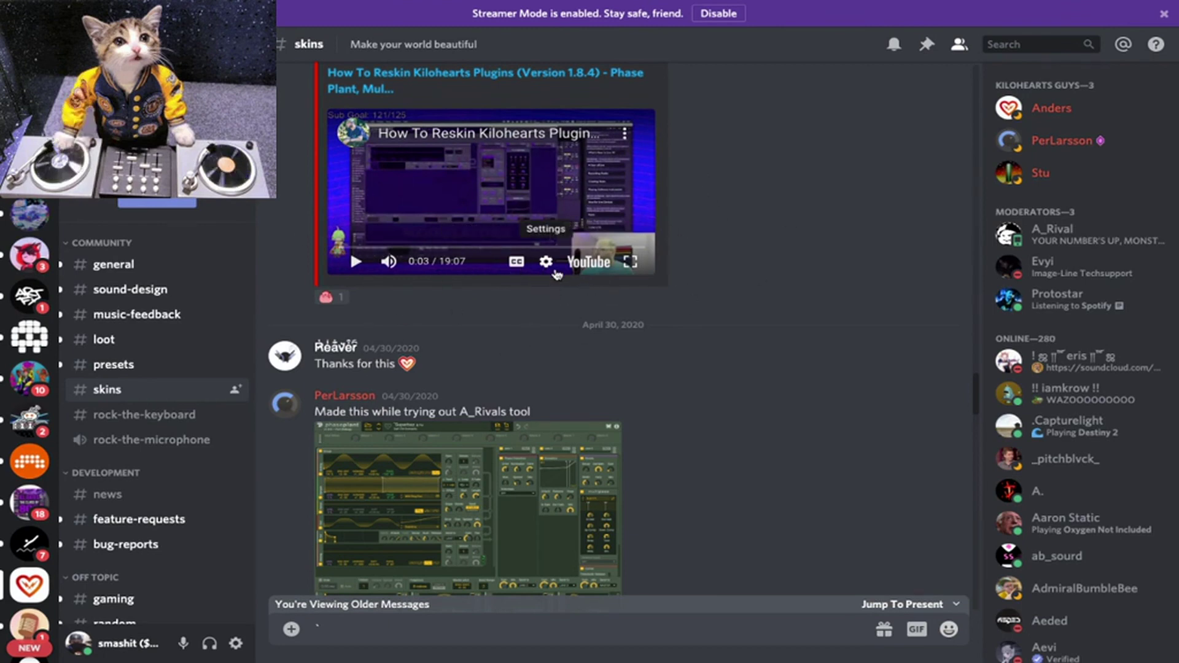
scroll(553, 271, "up", 5)
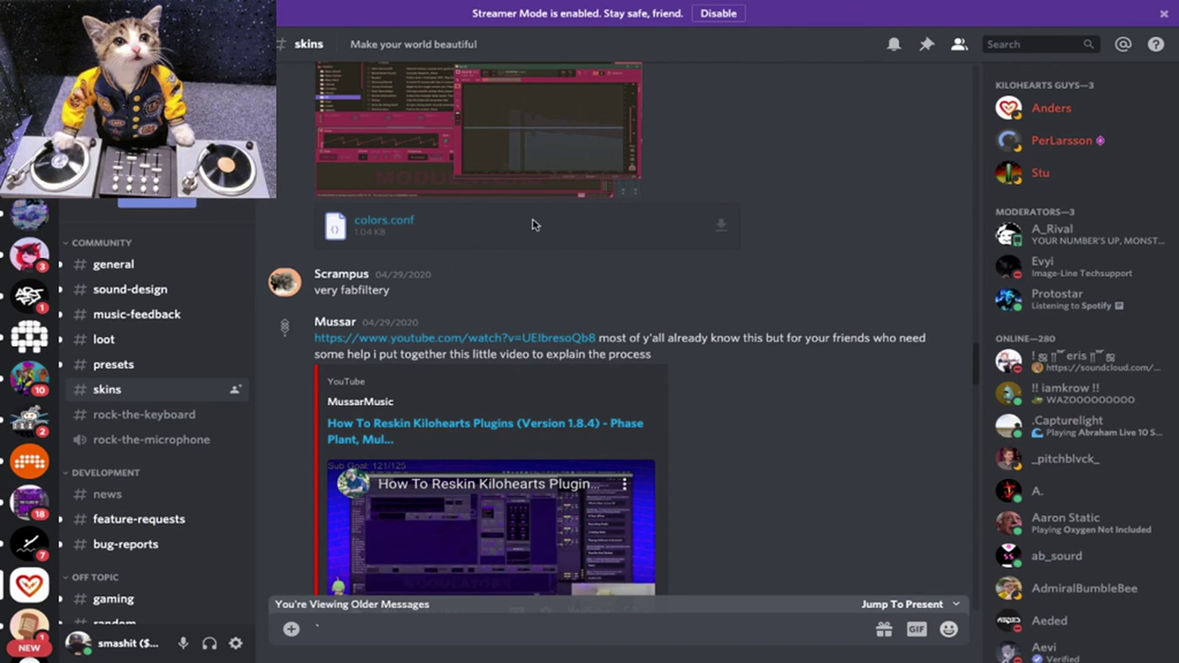
scroll(530, 222, "up", 3)
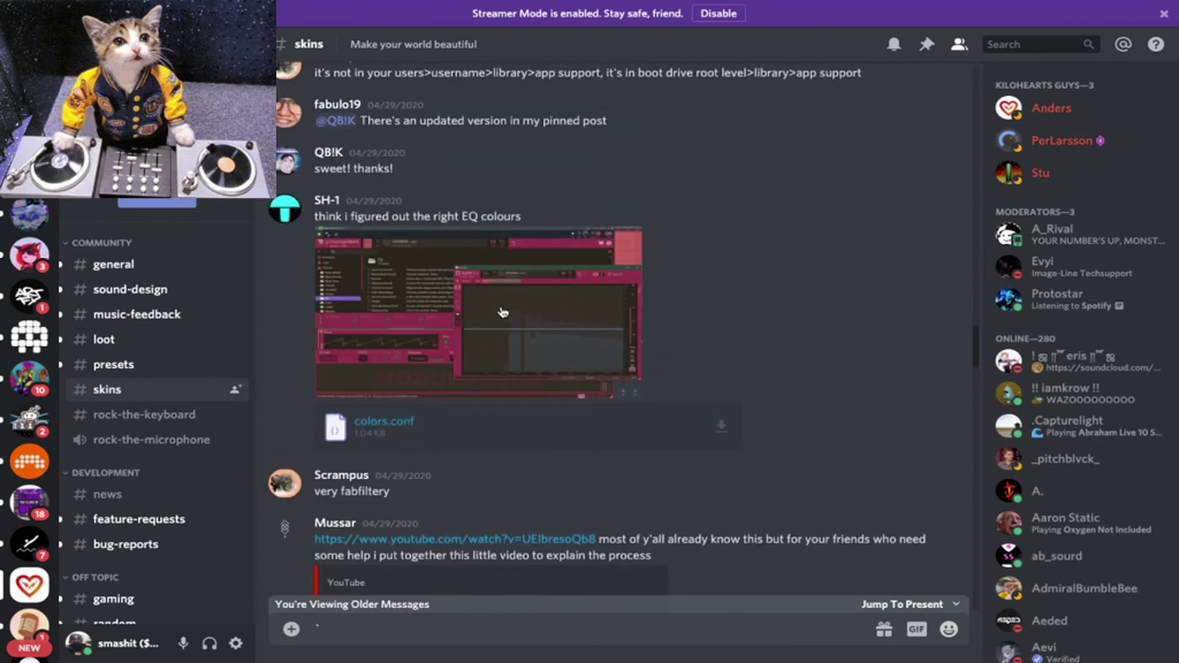
Step: View the grey Ableton-style skin screenshot, then switch to the Finder folder of downloaded skins
scroll(502, 312, "up", 10)
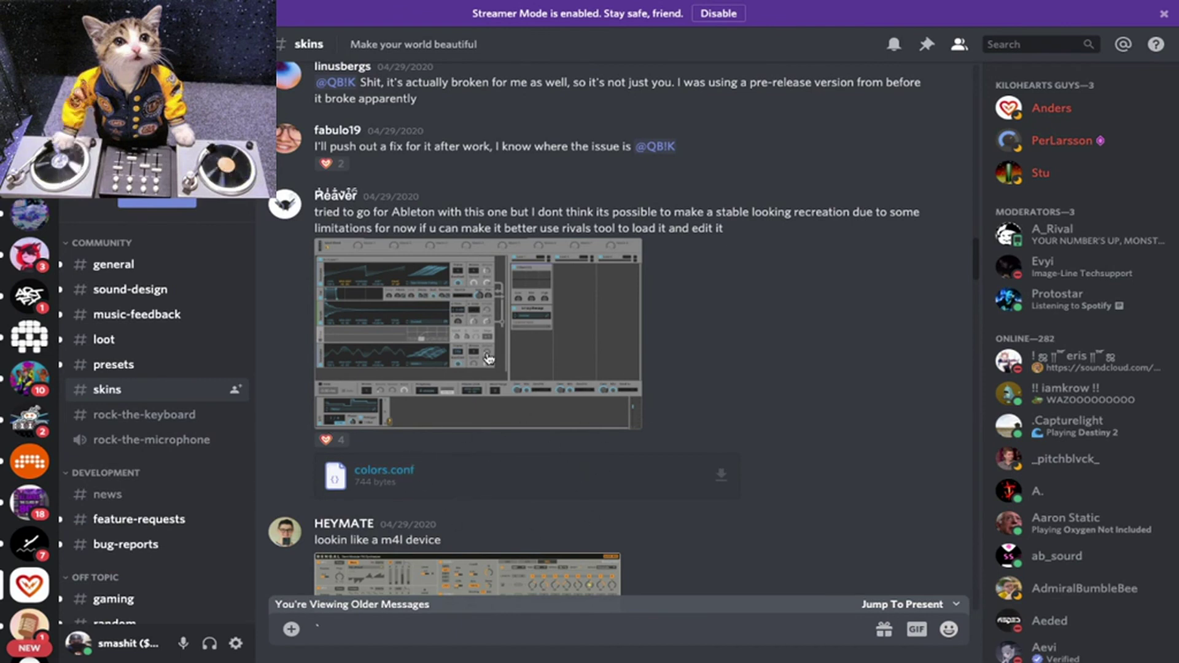
left_click(489, 358)
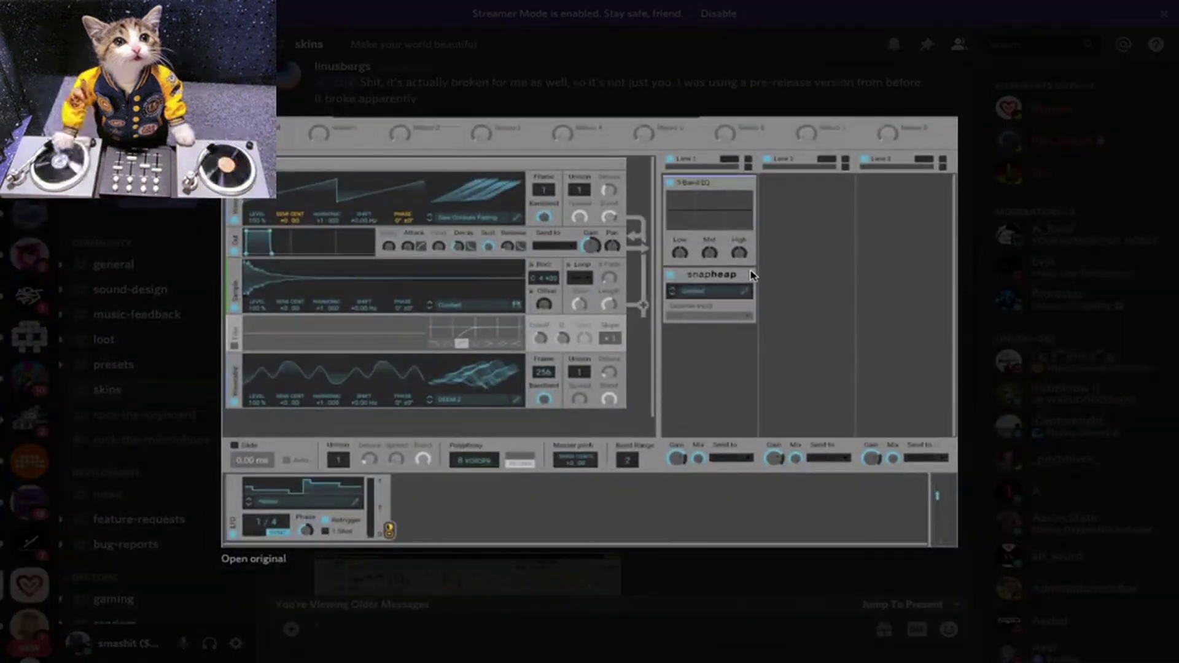
key("Escape")
key("ctrl+Right")
key("ctrl+Left")
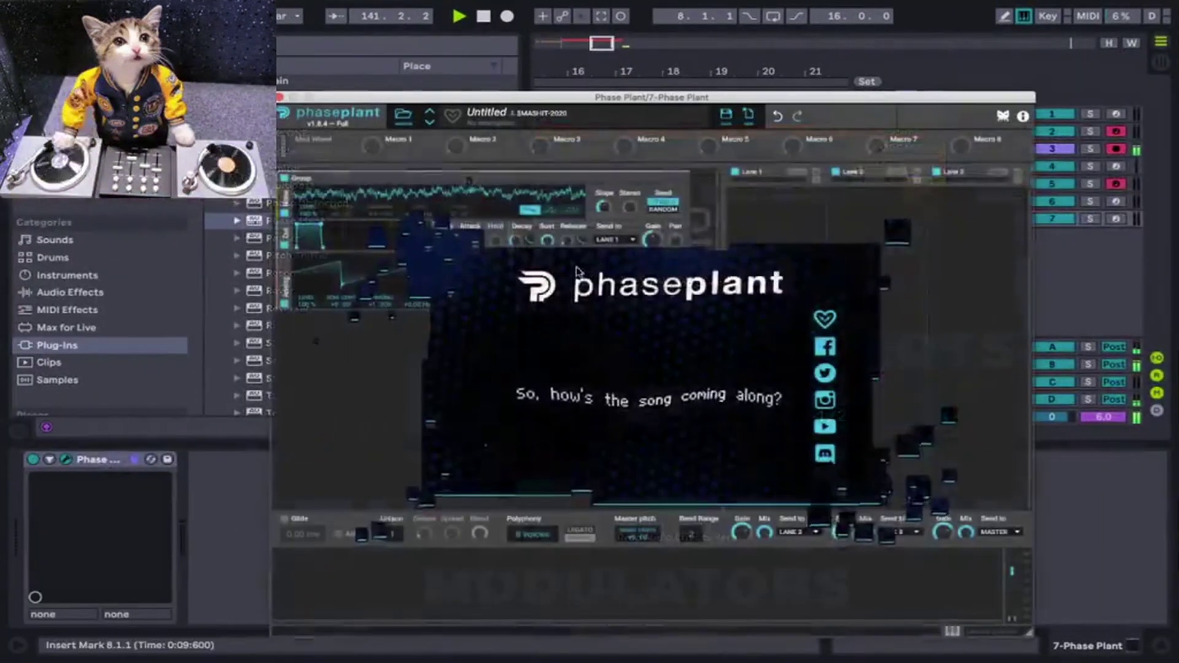
key("ctrl+Left")
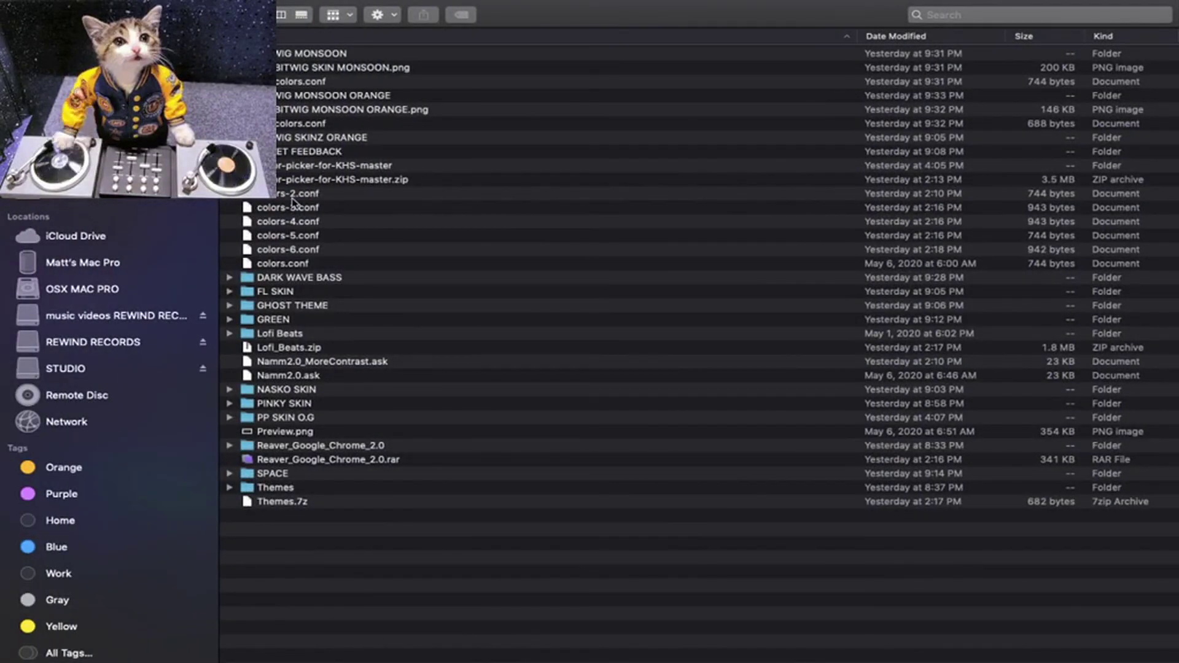
Step: Expand the orange skin folder and preview its BITWIG STYLE.png image
left_click(321, 137)
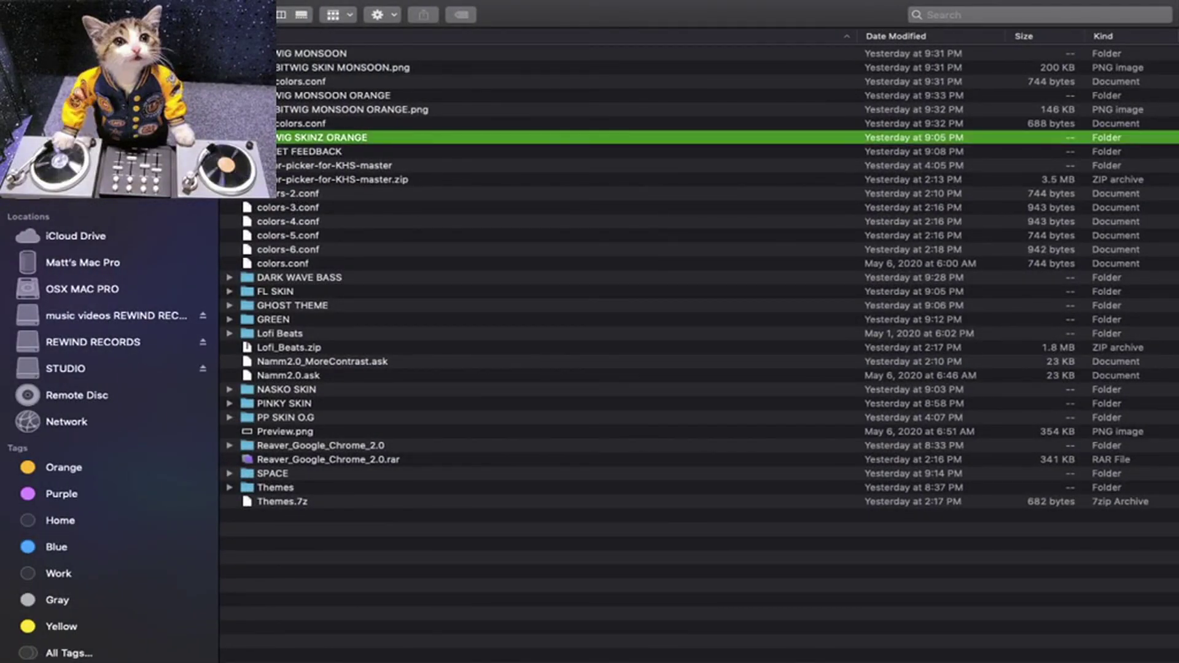
key("Right")
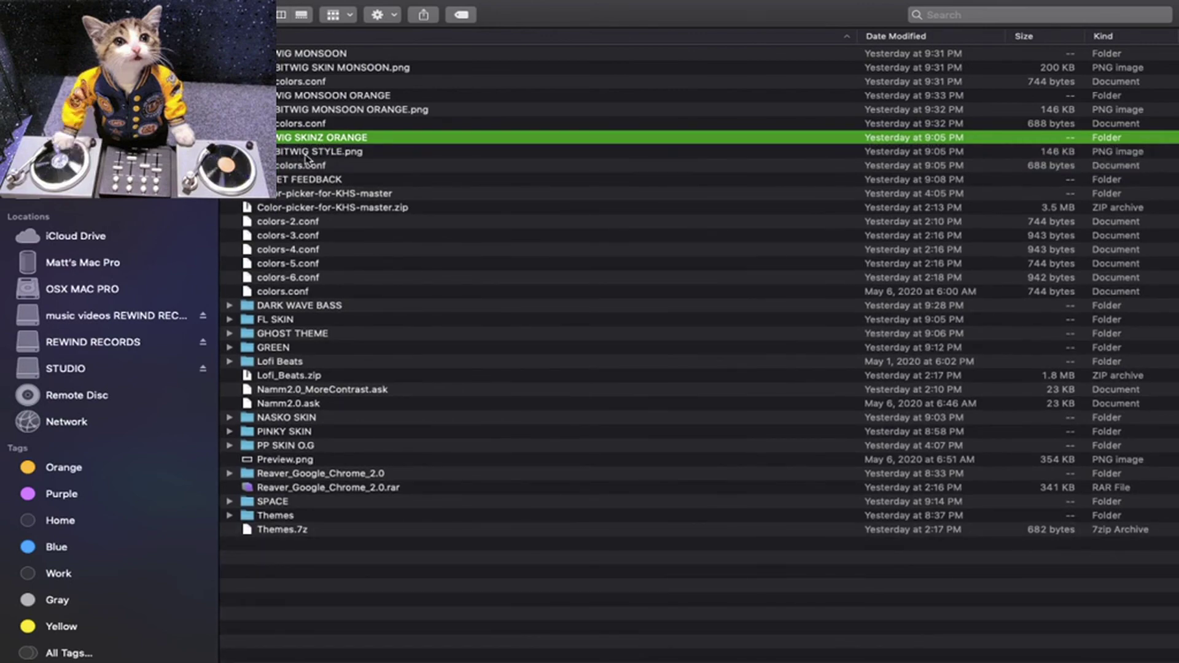
double_click(305, 152)
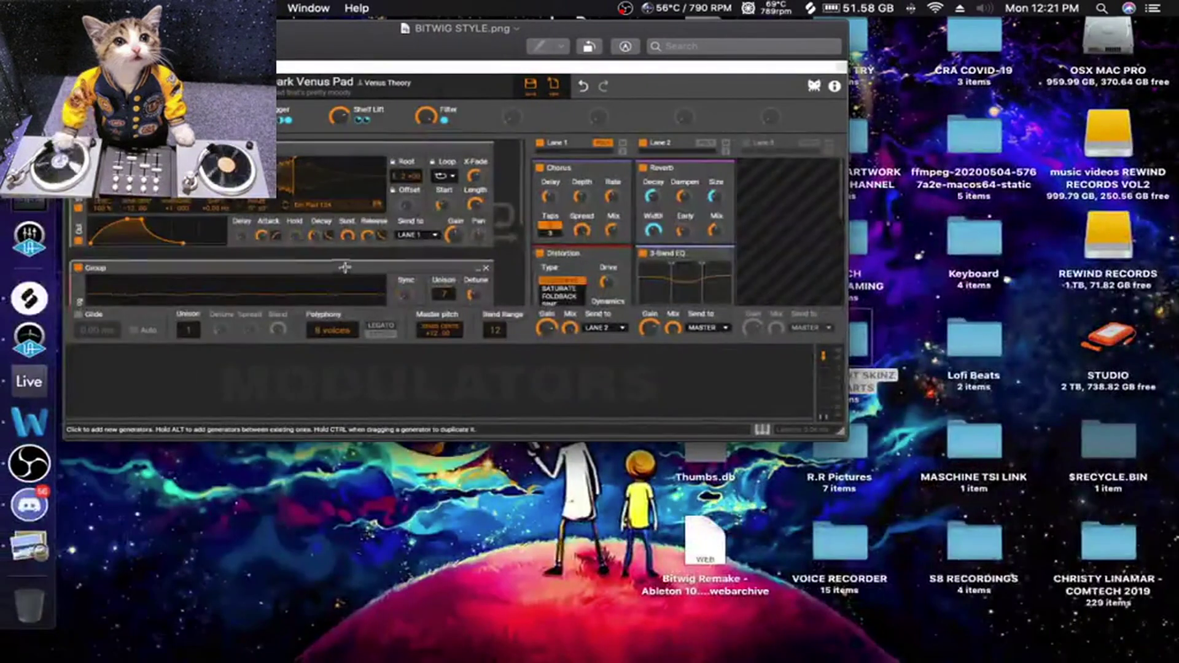
key("super+w")
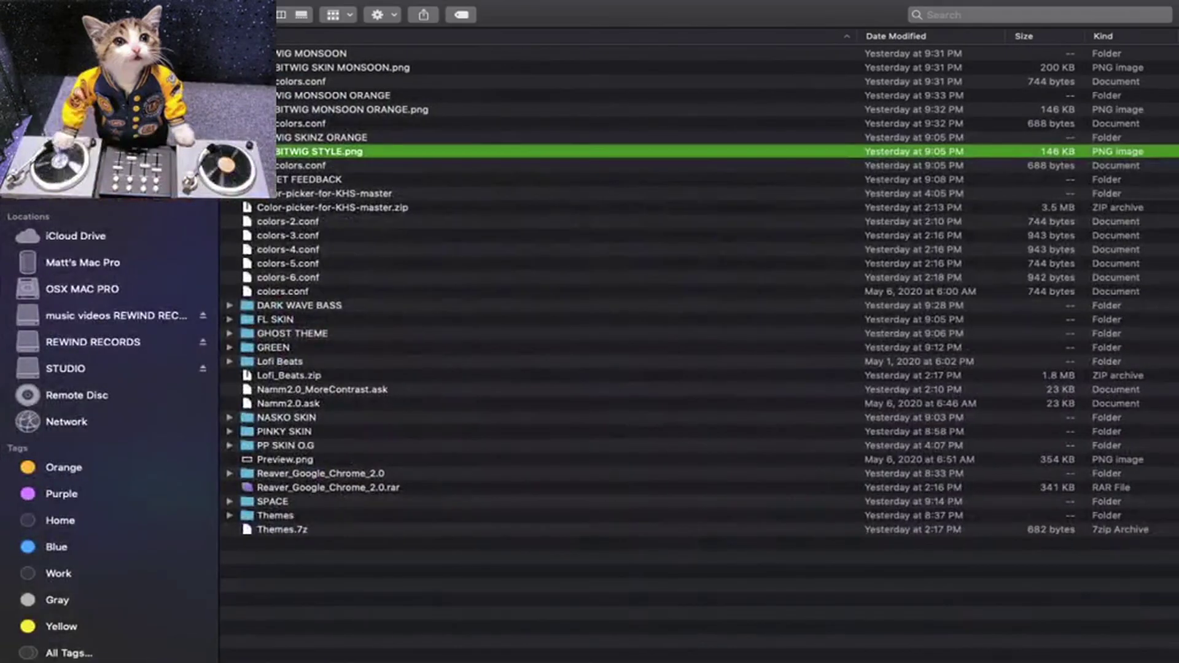
left_click(236, 137)
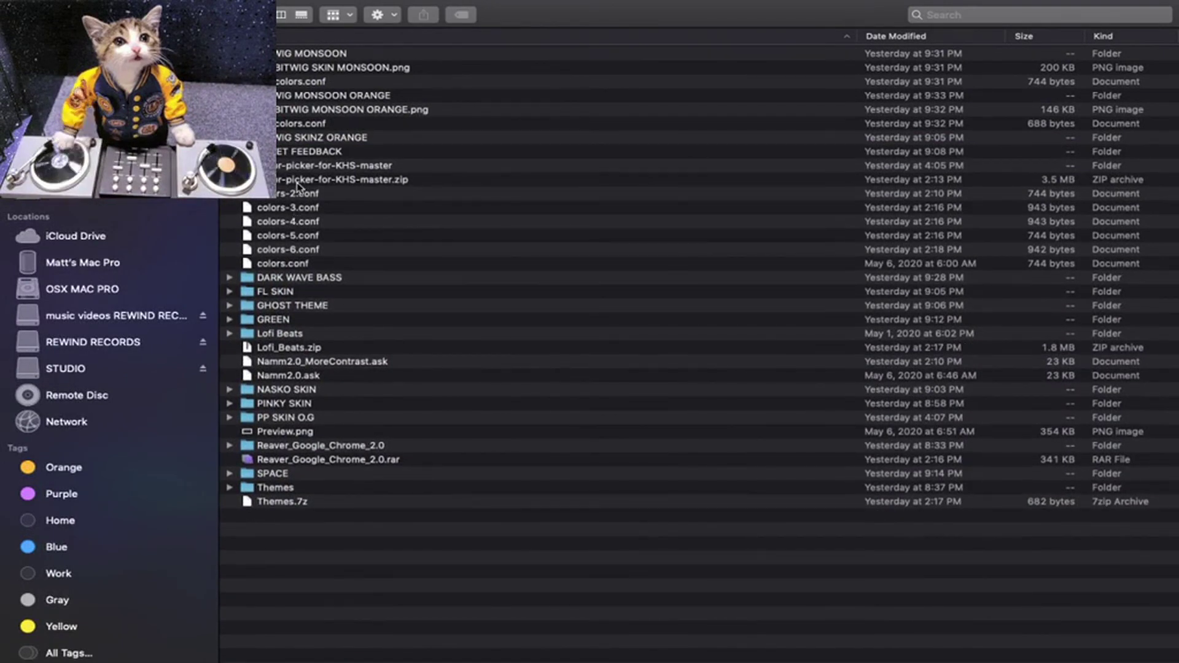
Step: Select colors-2.conf among the skin files, then show the Discord #skins pinned messages
left_click(296, 194)
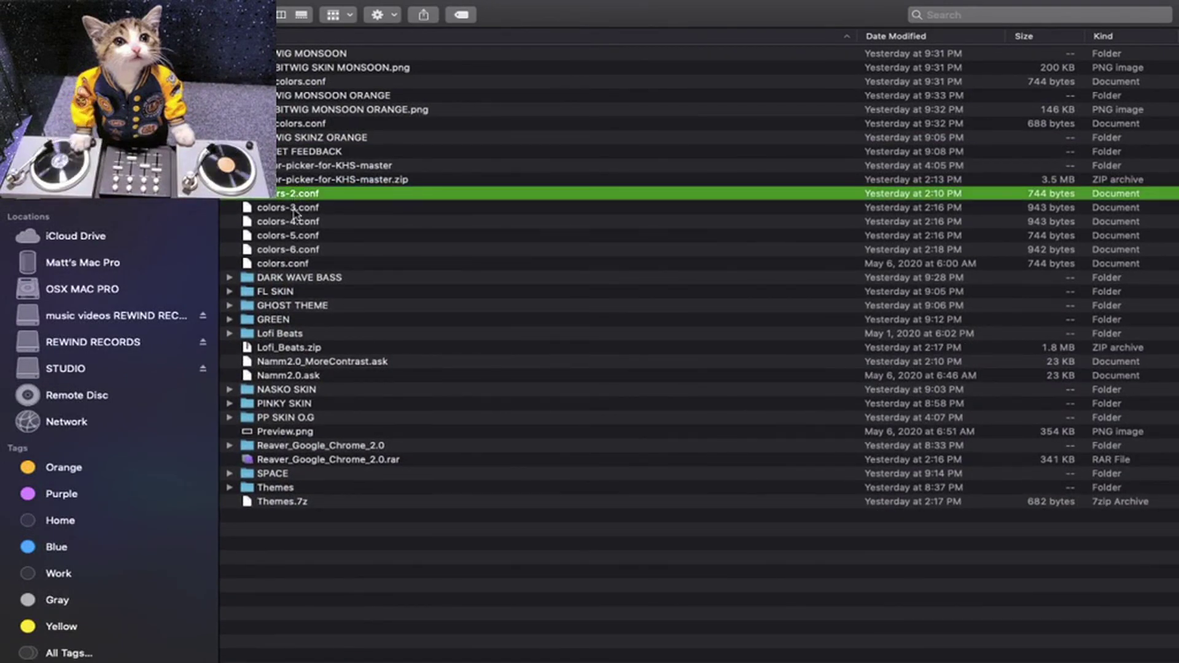
left_click(284, 266, "shift")
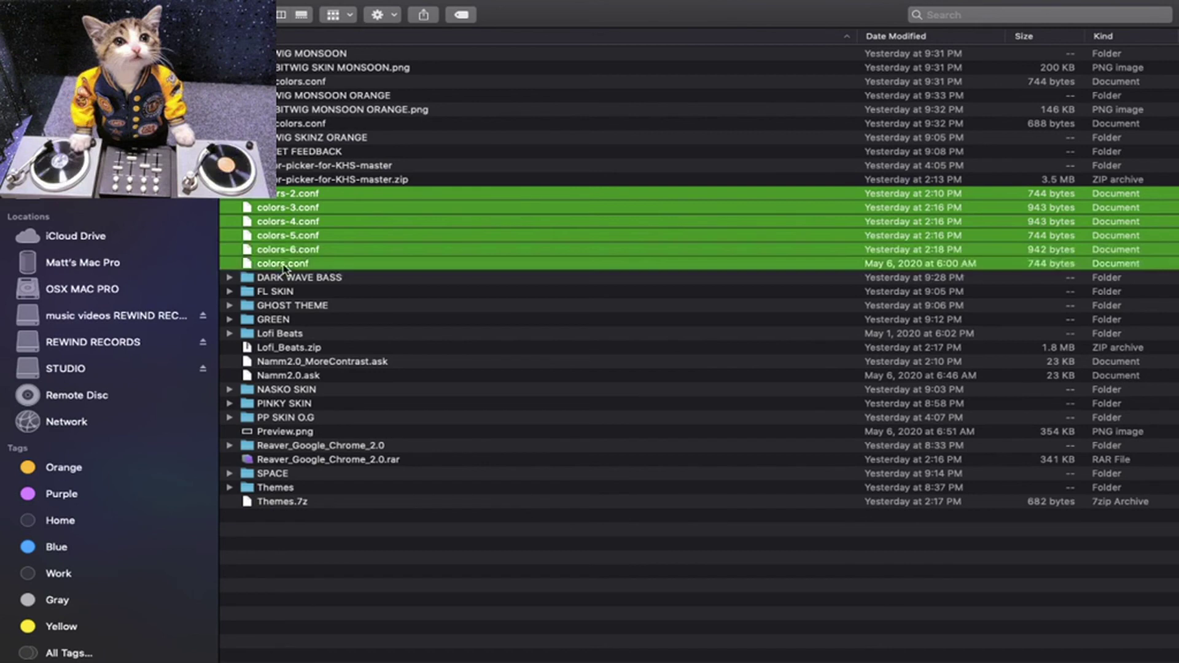
left_click(330, 248)
left_click(315, 221)
left_click(315, 194)
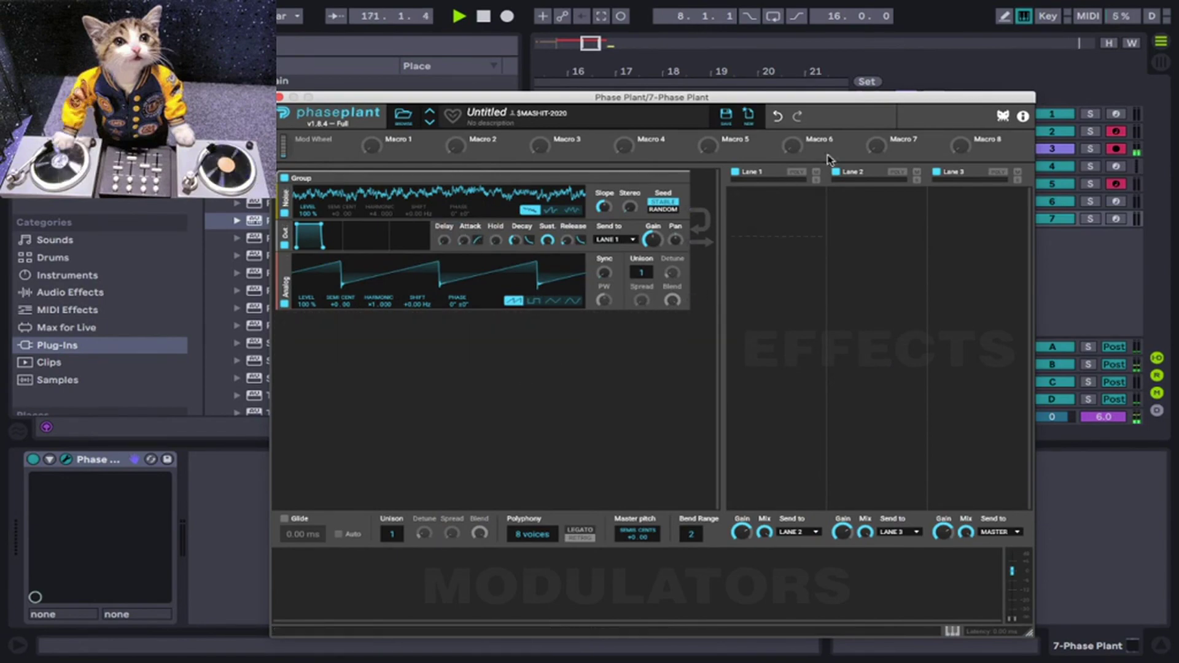
key("ctrl+Left")
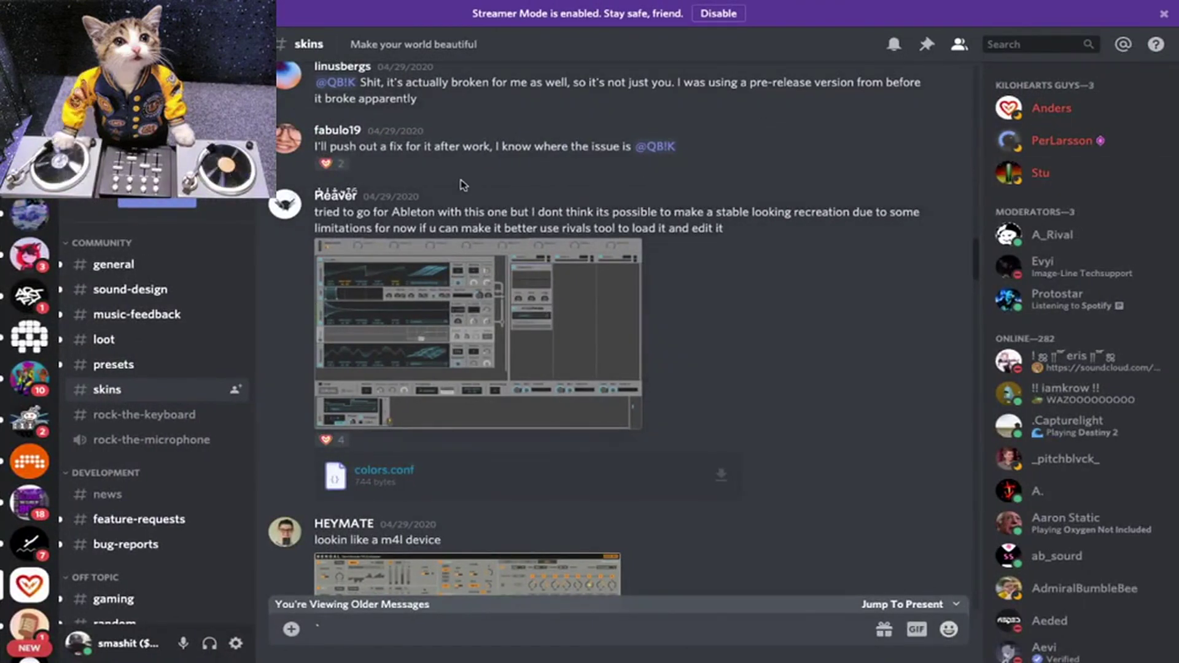
left_click(927, 44)
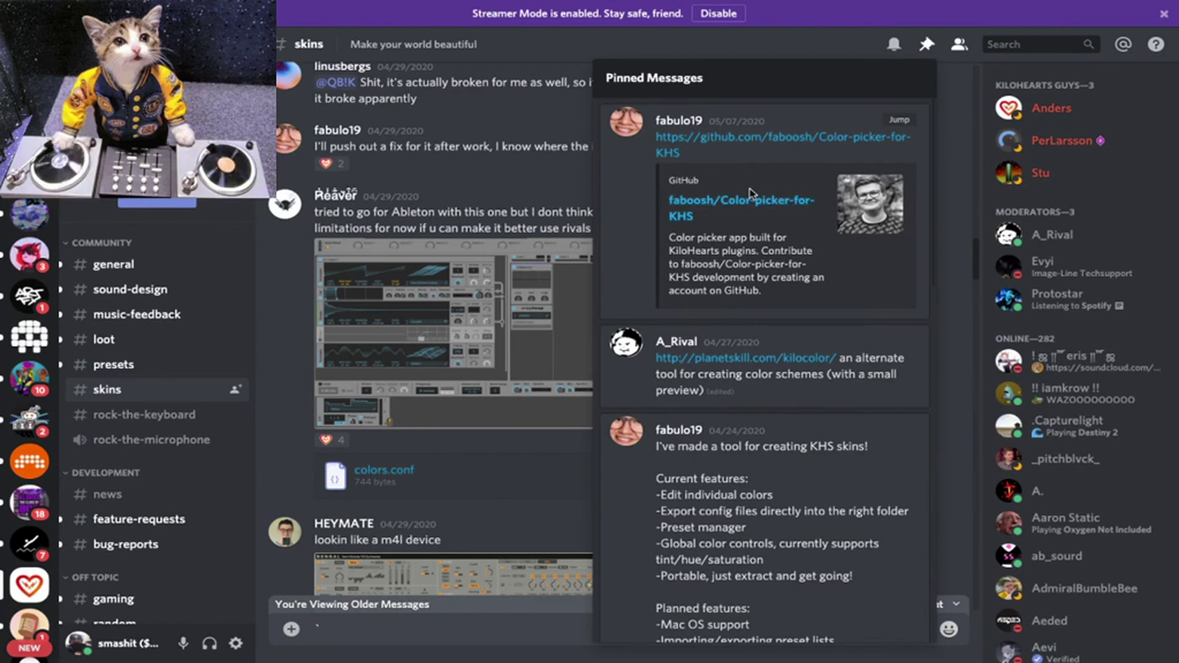
Step: Scroll through the pinned messages about the Color-picker-for-KHS and kilocolor tools
scroll(749, 194, "down", 10)
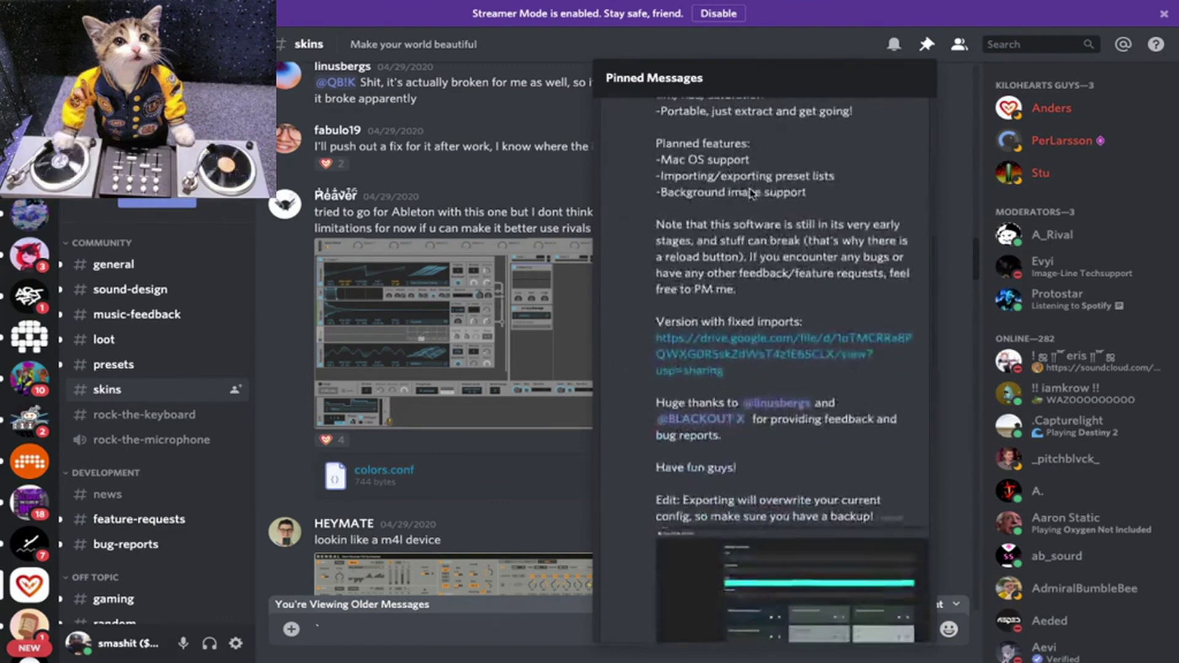
scroll(751, 192, "down", 7)
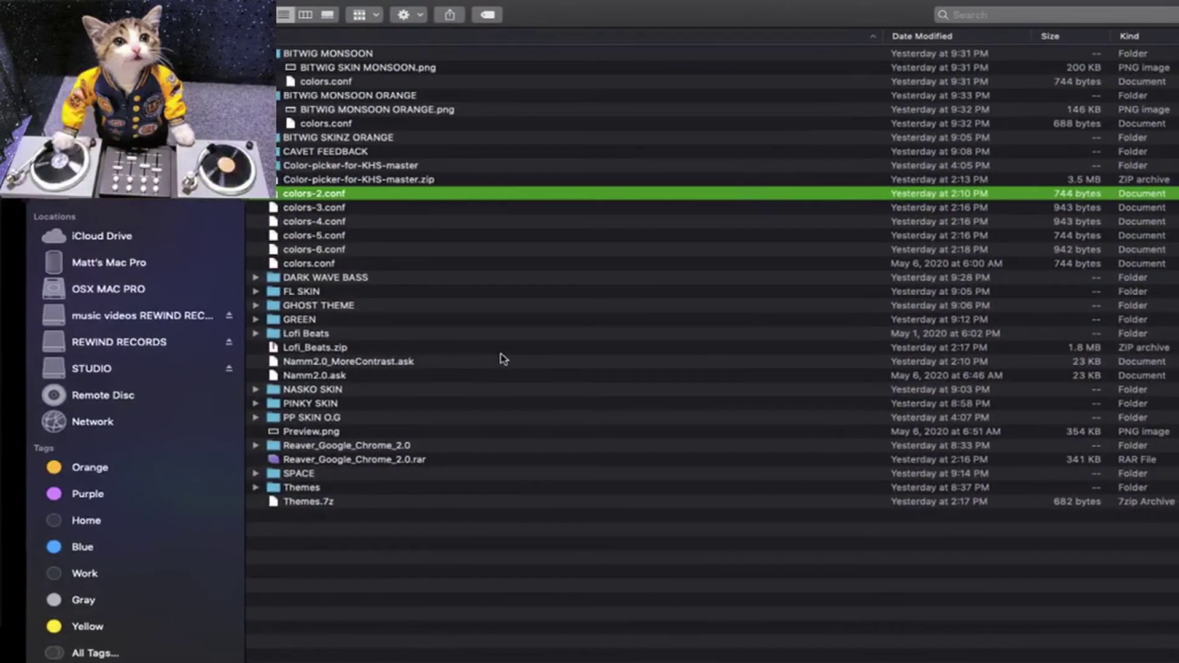
Step: Quick Look Namm2.0_MoreContrast.ask, then close it and the BITWIG STYLE.png preview
left_click(527, 361)
key("space")
left_click(356, 221)
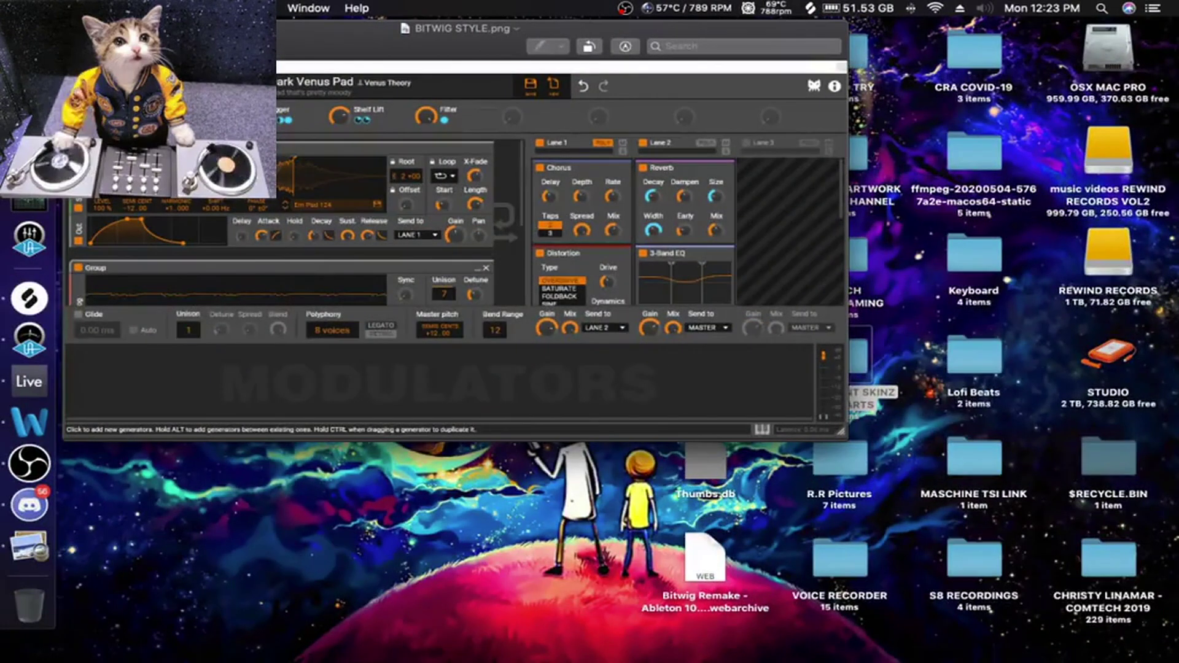
key("super+w")
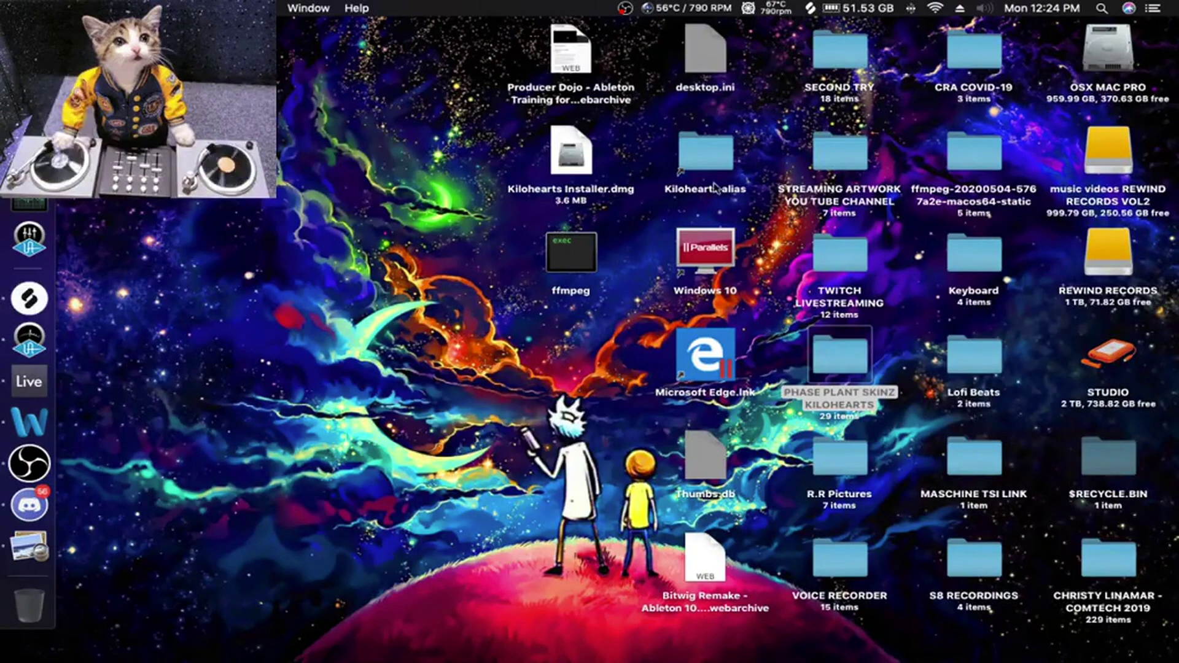
Step: Open the Kilohearts folder, expand PINKY SKIN, preview Pinky2 phase.jpg, and select its colors.conf
double_click(705, 150)
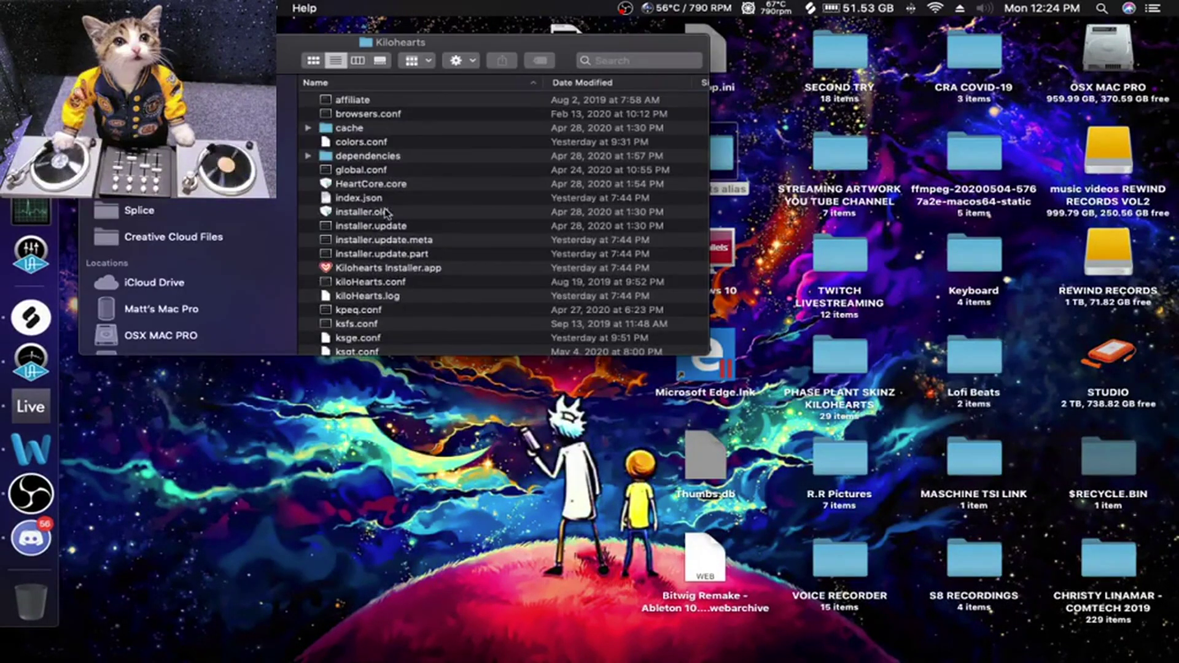
scroll(450, 202, "down", 5)
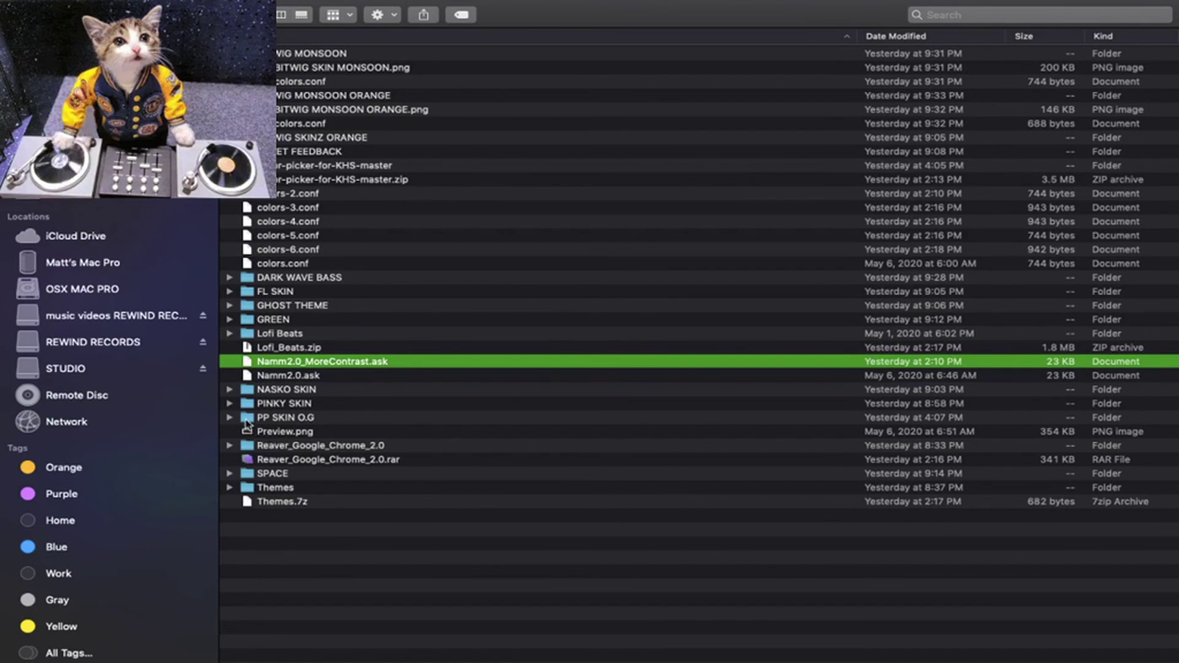
left_click(229, 404)
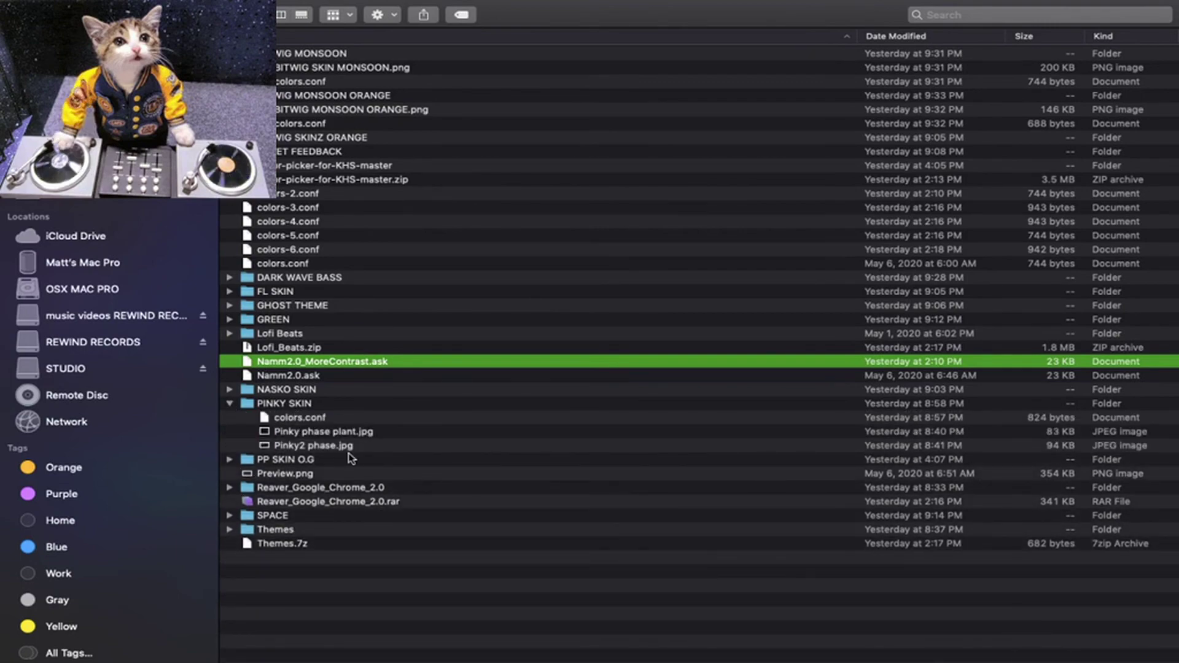
double_click(334, 447)
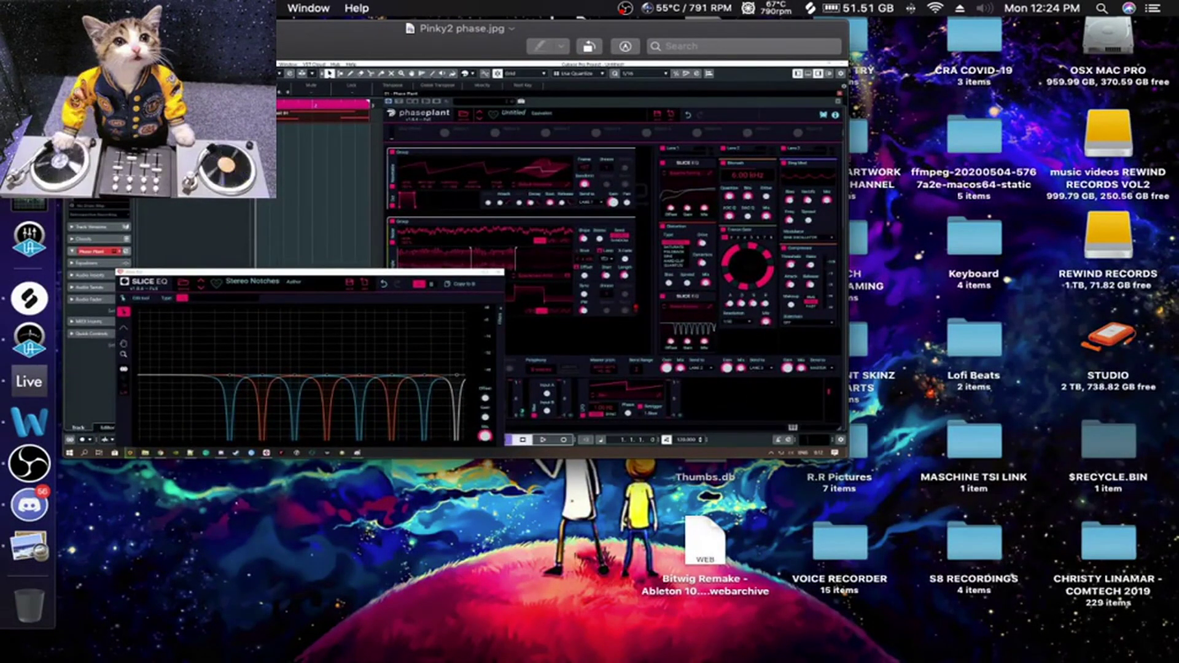
key("super+w")
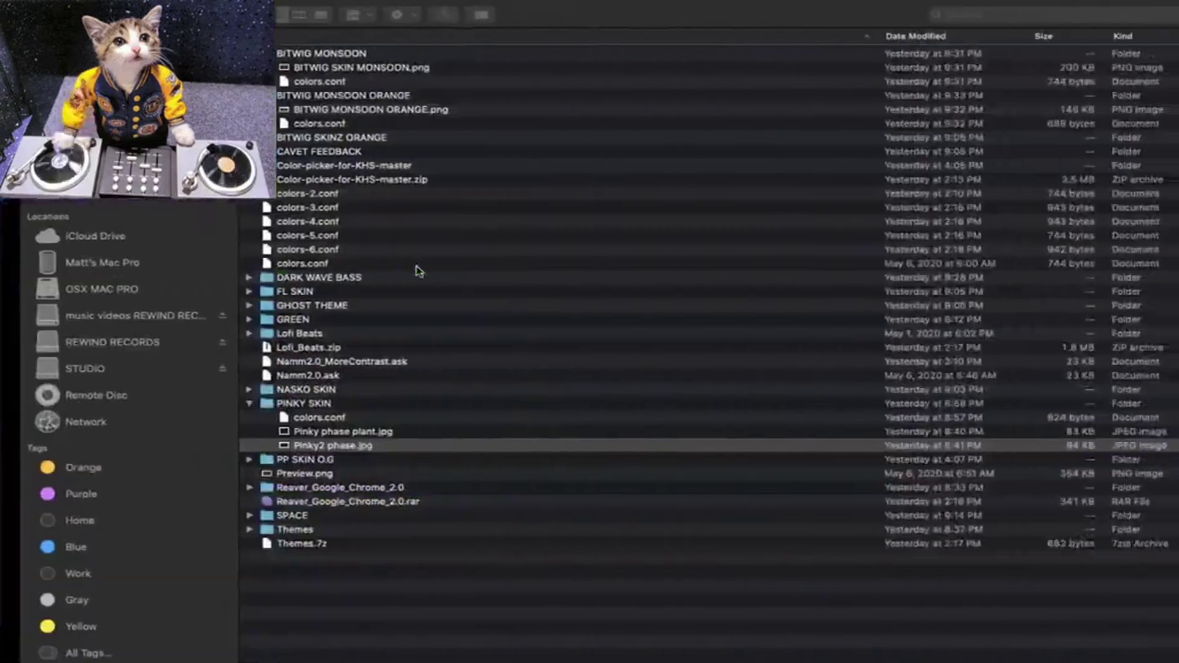
left_click(293, 417)
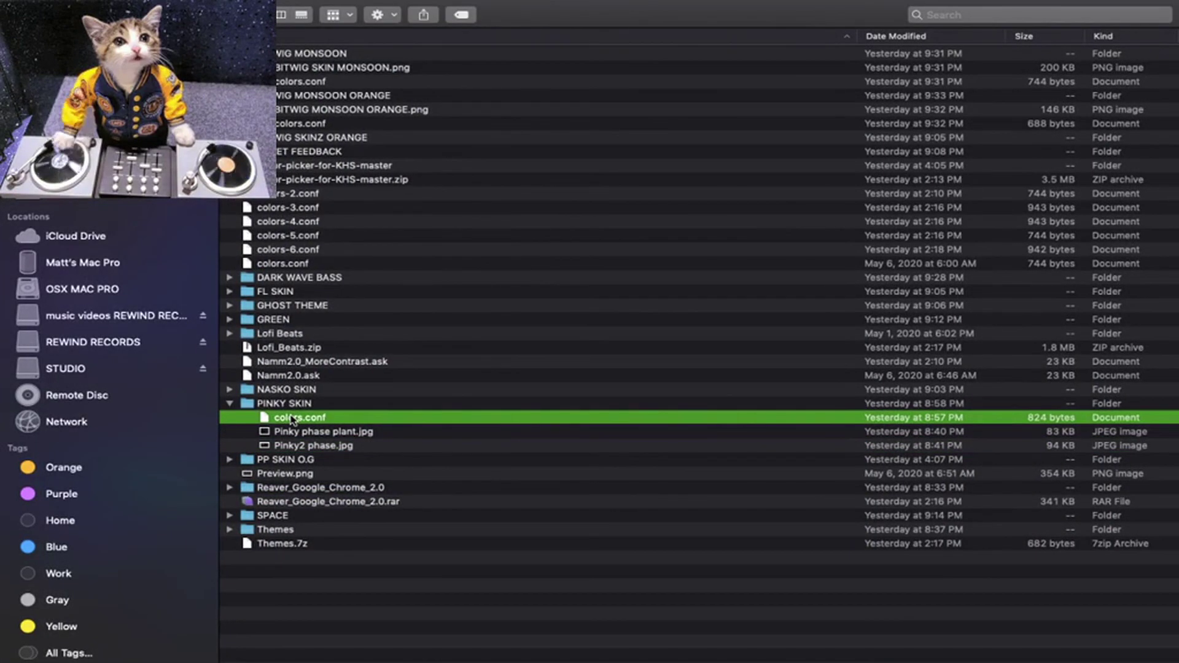
Step: Copy PINKY SKIN's colors.conf and paste it into the Kilohearts folder, replacing the existing file
right_click(293, 420)
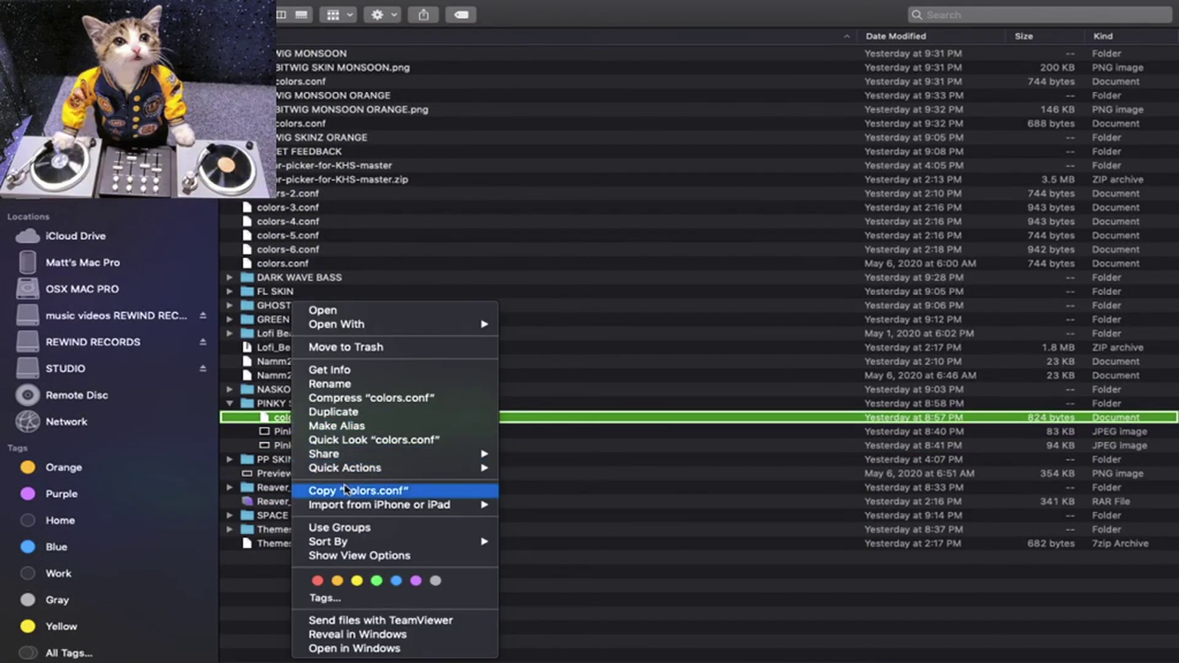
left_click(348, 491)
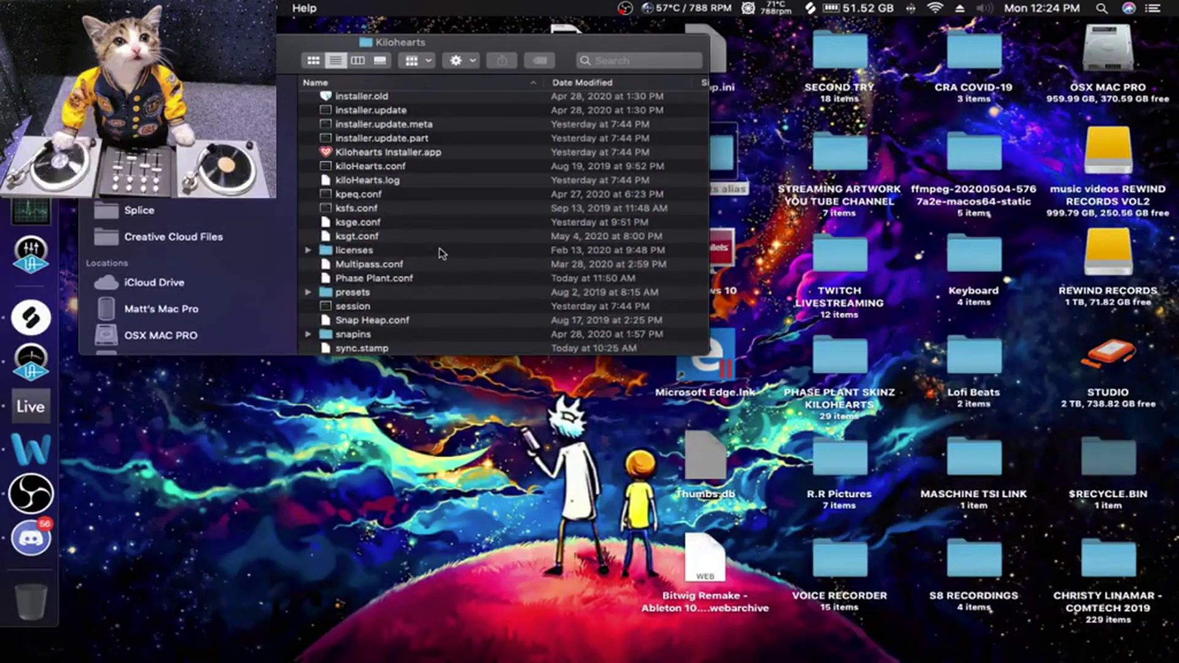
scroll(467, 277, "down", 3)
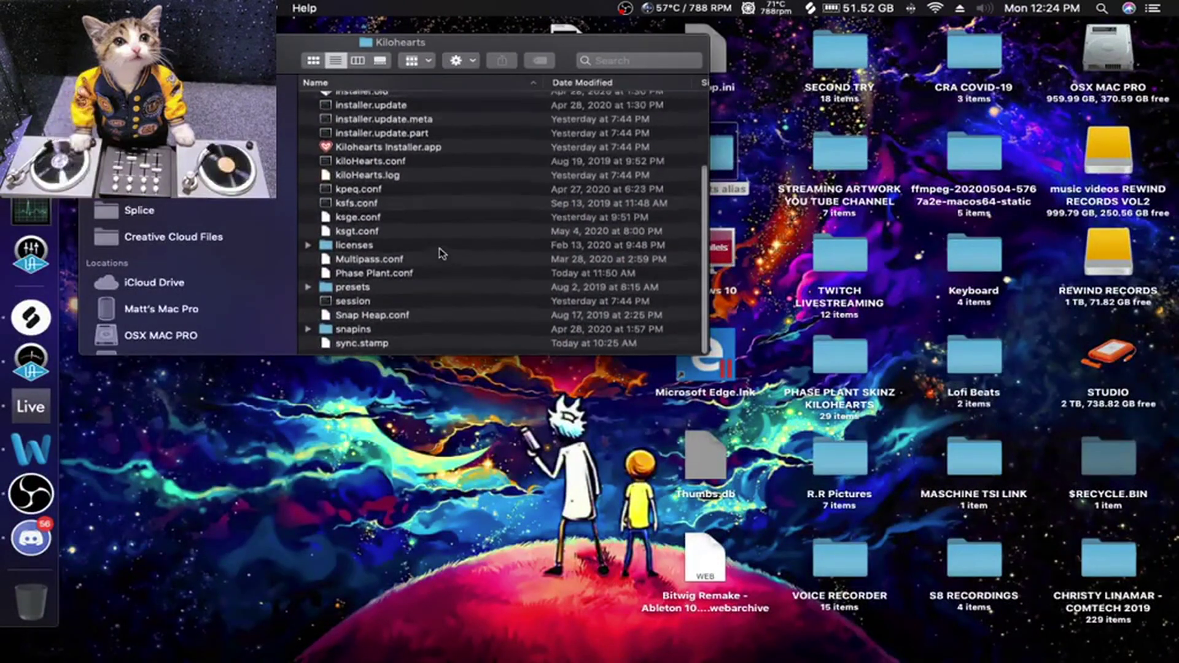
left_click(313, 59)
right_click(678, 261)
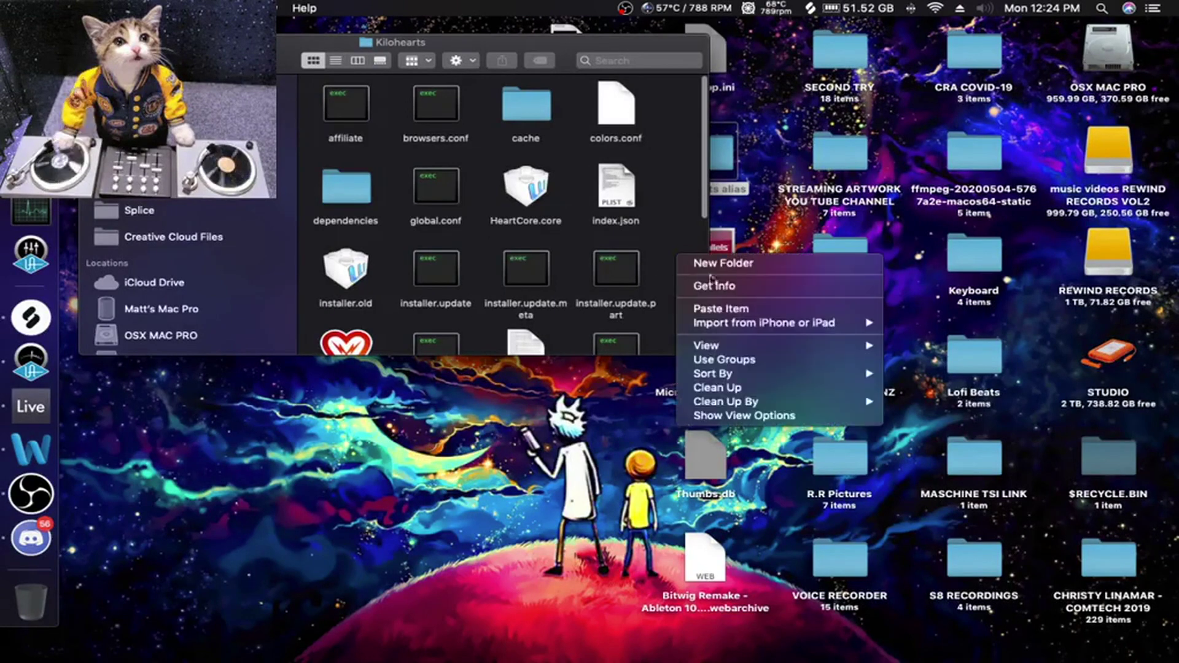
left_click(719, 310)
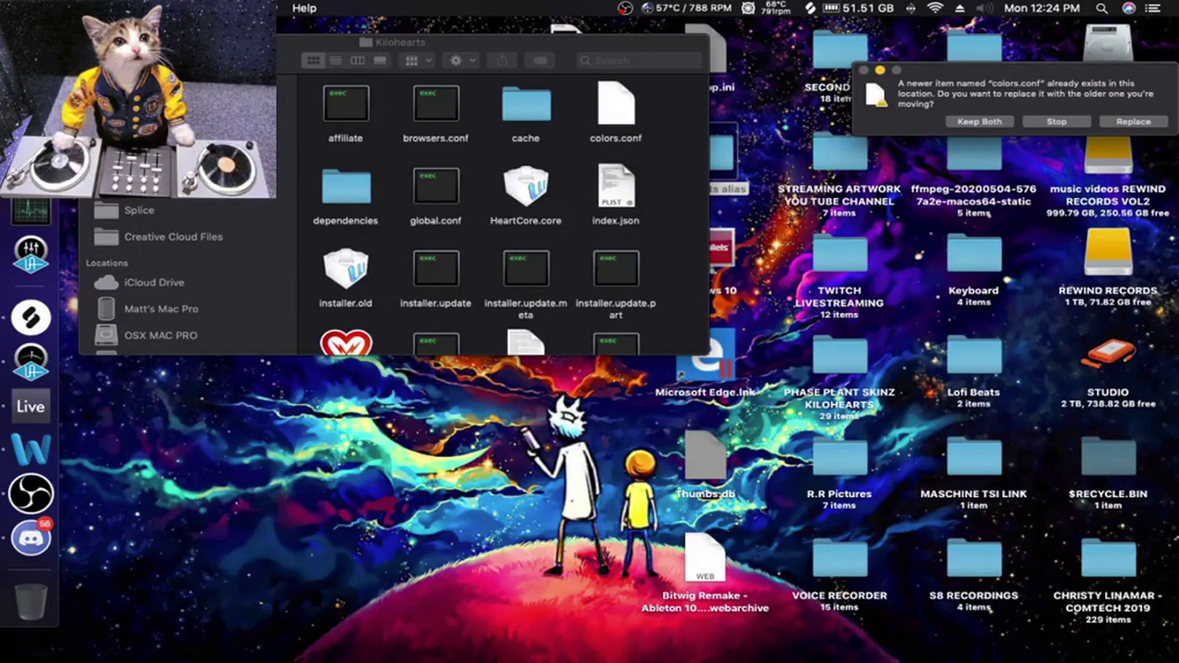
left_click(1132, 122)
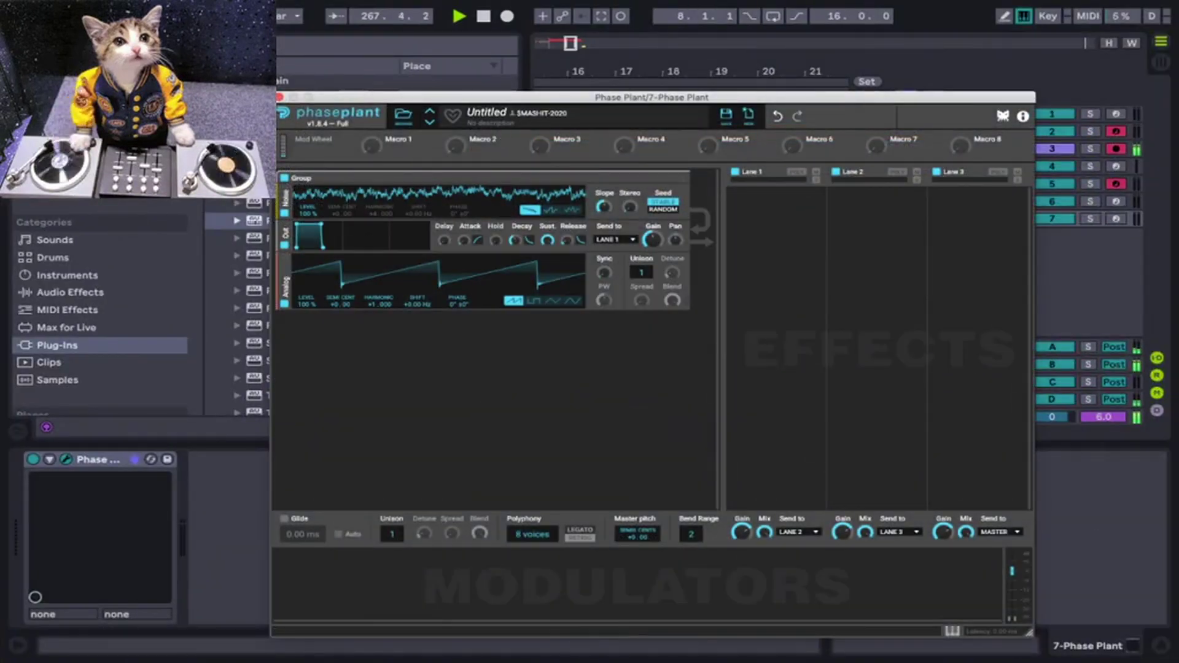
Step: Replace the Phase Plant device on track 7 with a freshly loaded Phase Plant from the browser
left_click(280, 98)
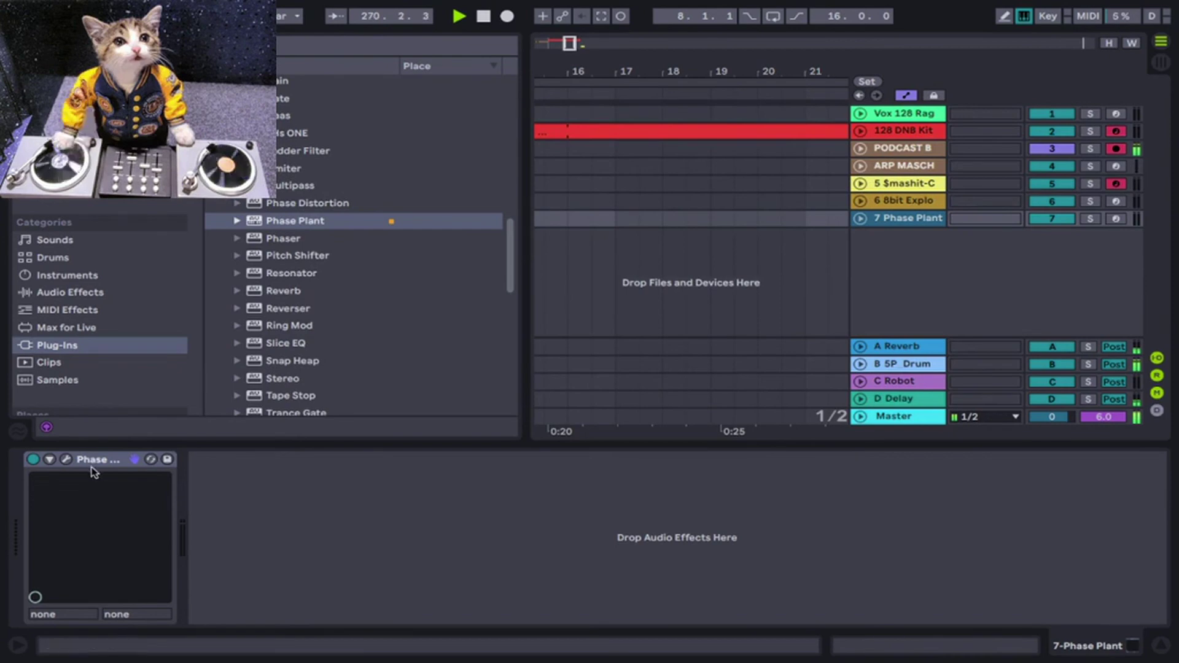
key("Delete")
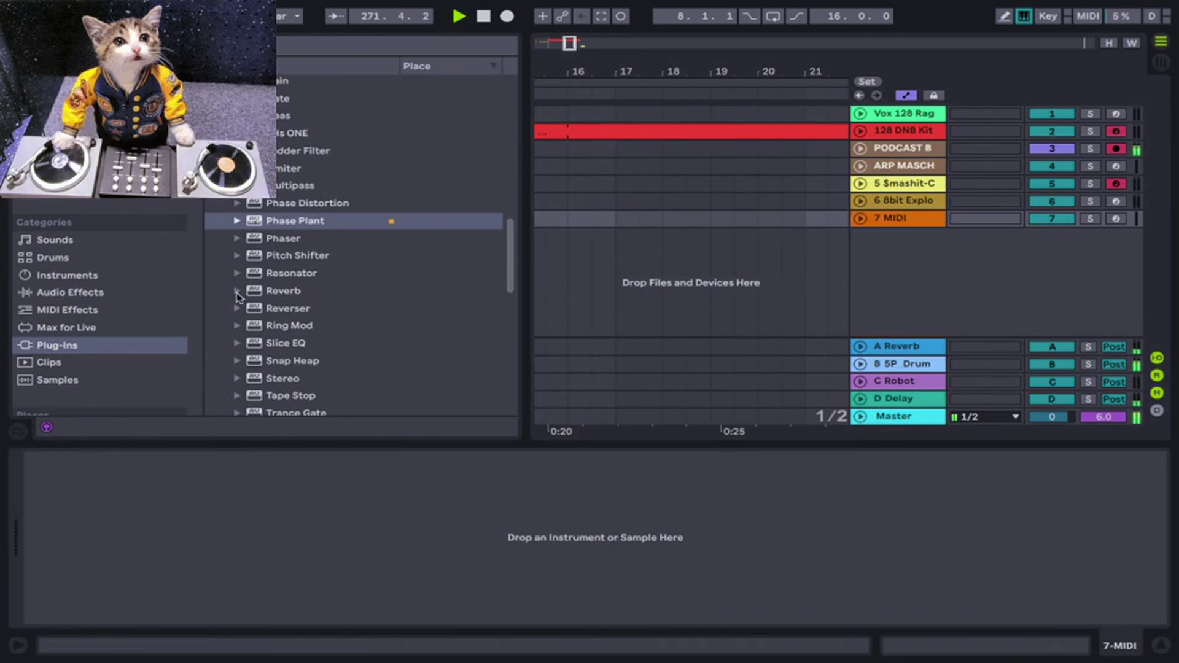
left_click(319, 223)
left_click_drag(320, 223, 298, 561)
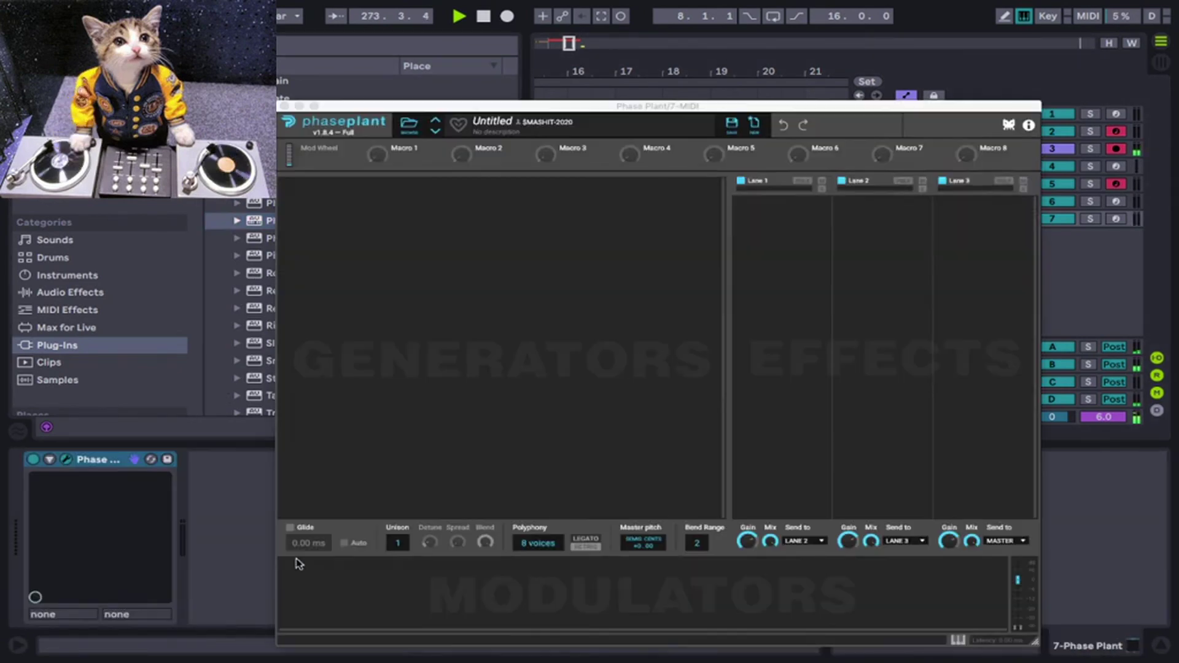
left_click(284, 106)
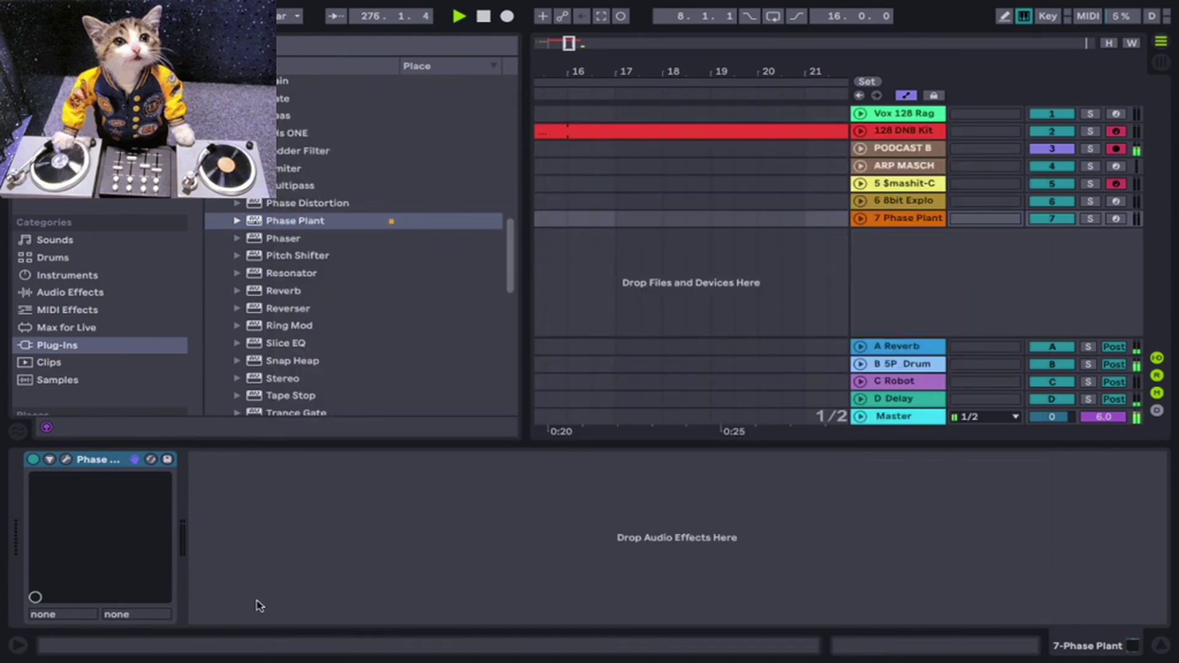
Step: Bring up Live's Preferences with Cmd+, showing the Look/Feel settings
mouse_move(304, 3)
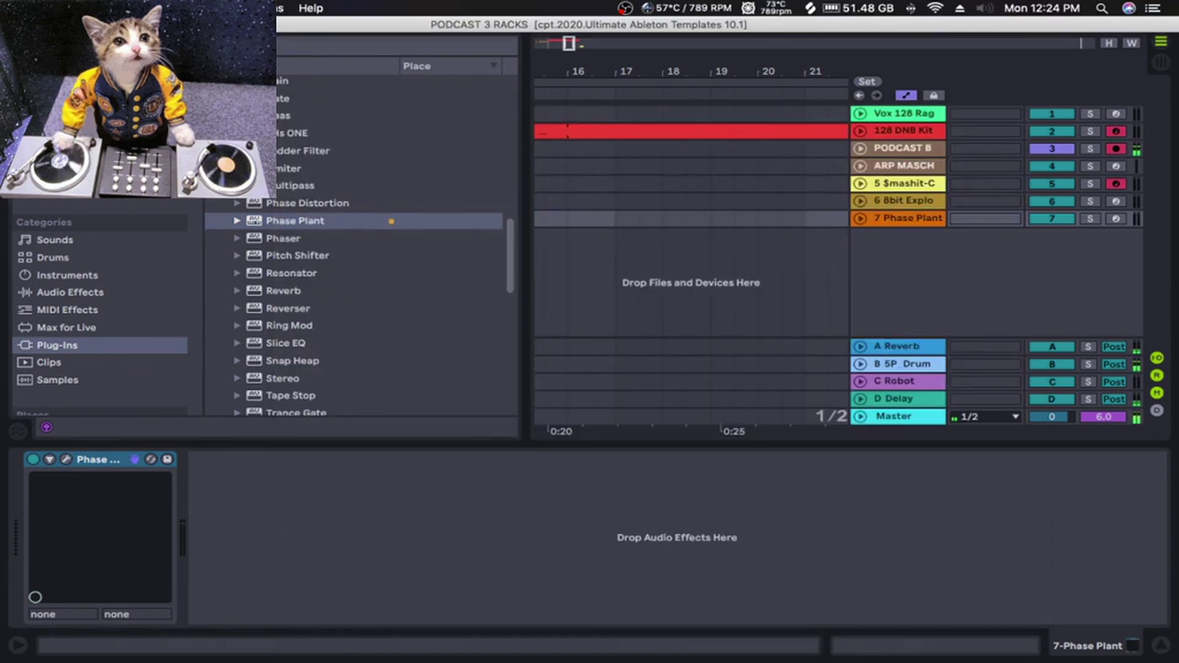
left_click(92, 7)
key("Escape")
key("super+comma")
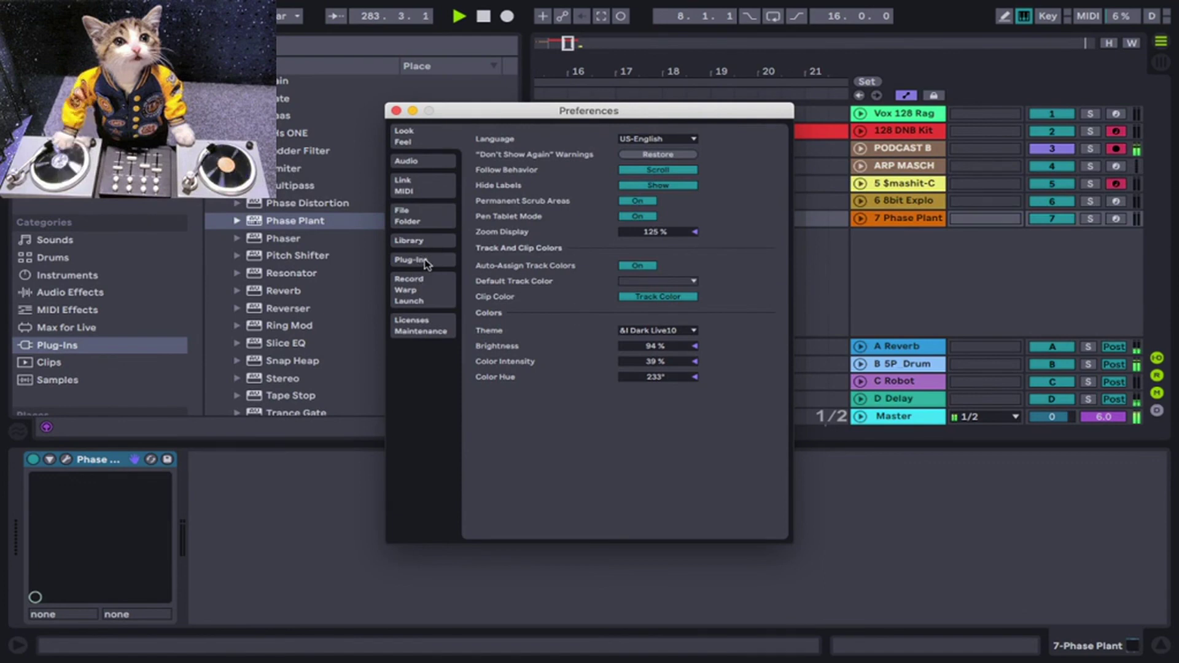
Step: Rescan all 235 plug-ins from the Plug-Ins preferences page, then close Preferences
left_click(424, 262)
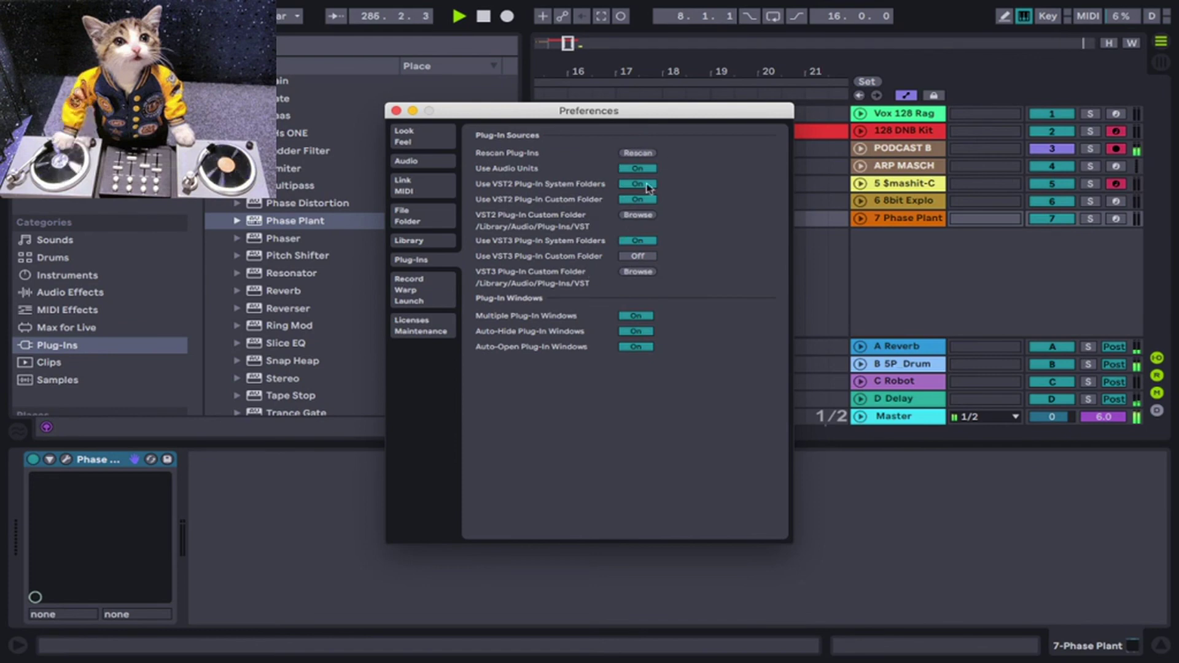
left_click(637, 153)
left_click(397, 111)
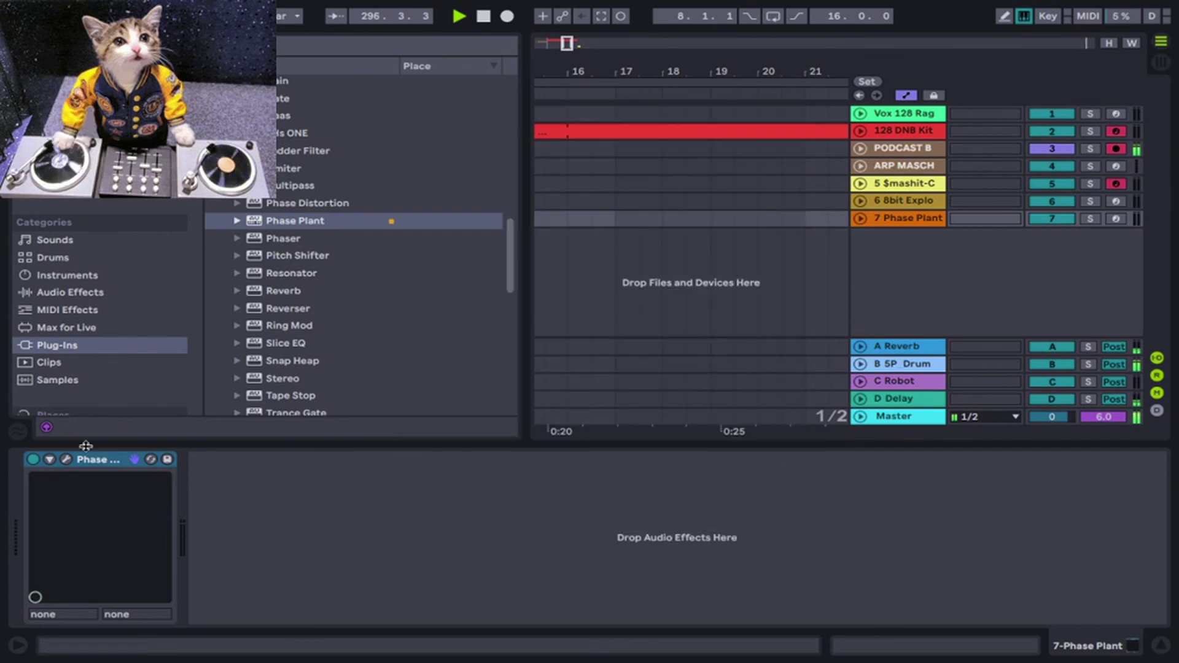
Step: Reopen Phase Plant on track 7 and load the COVID19-REESE-BASS-04-20 preset from Favorites
left_click(65, 460)
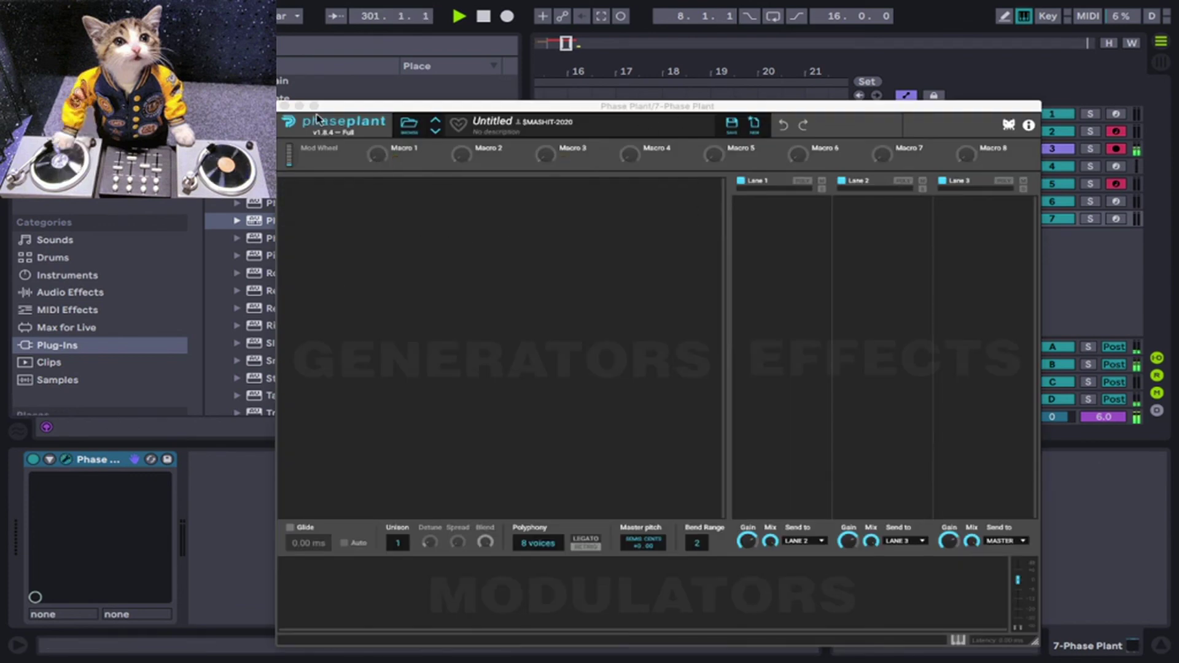
left_click(284, 106)
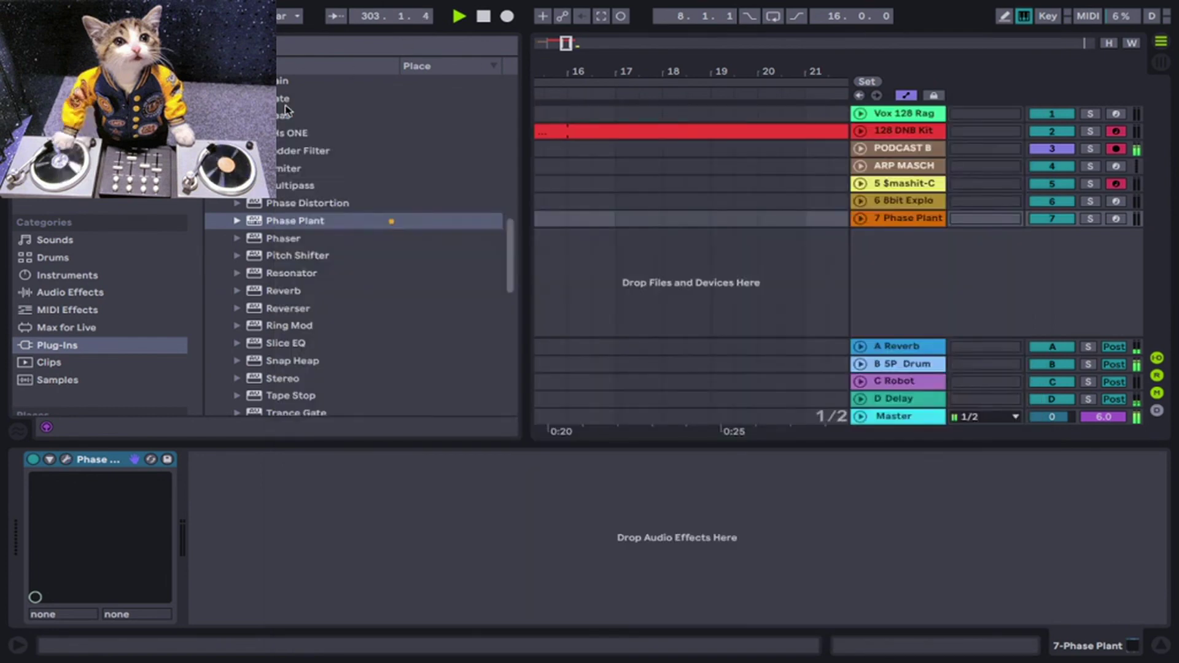
left_click(66, 459)
left_click(422, 215)
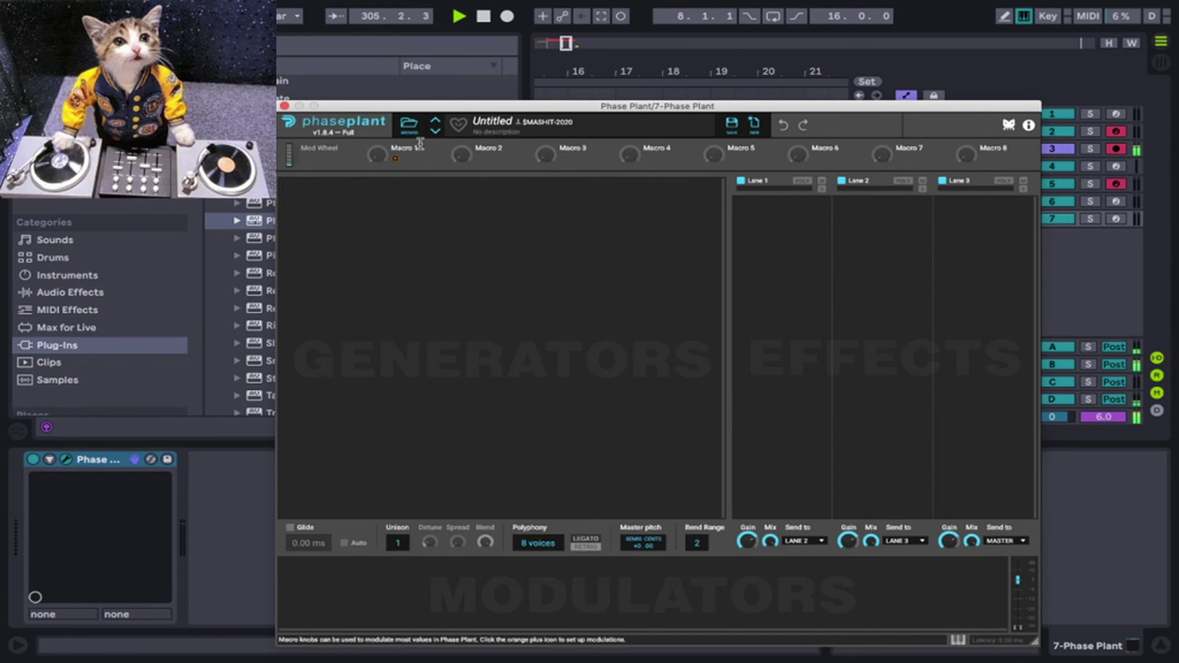
left_click(409, 125)
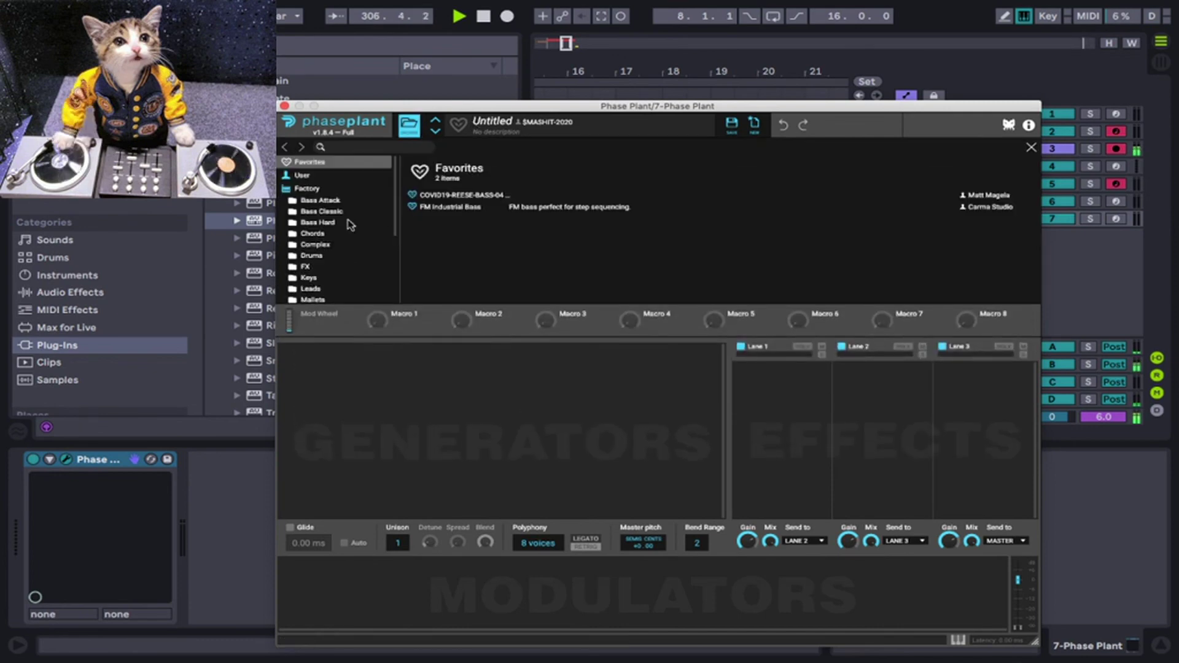
double_click(467, 195)
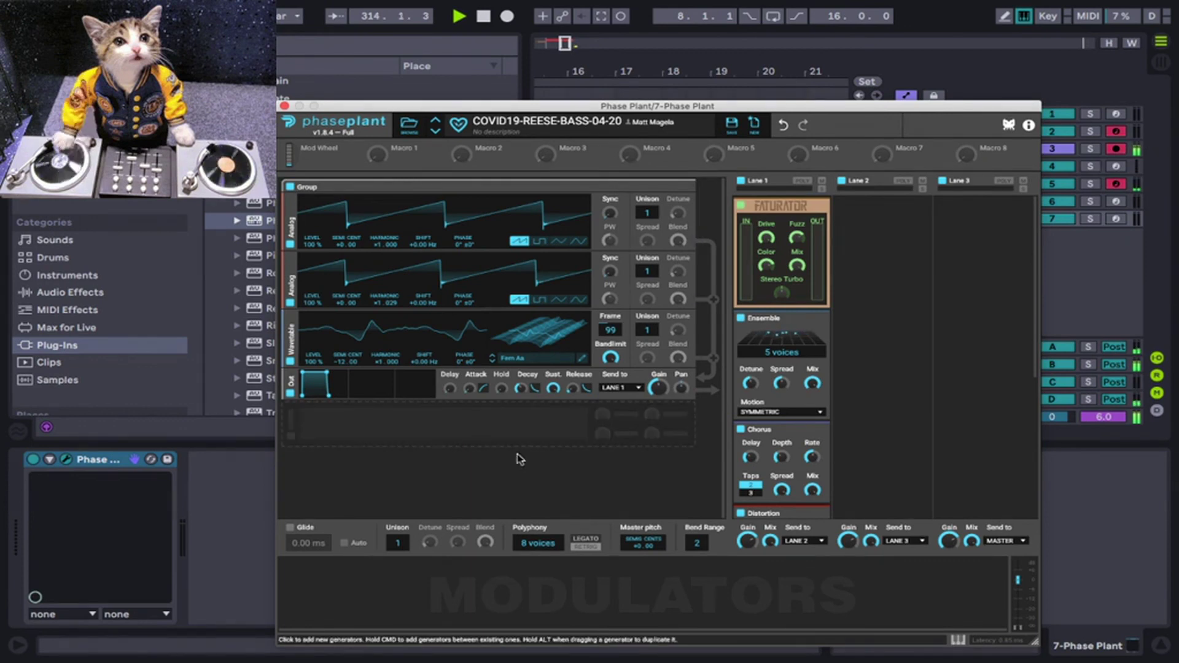
Step: Close the Phase Plant editor window to reveal Live's session view with track 7
left_click(284, 107)
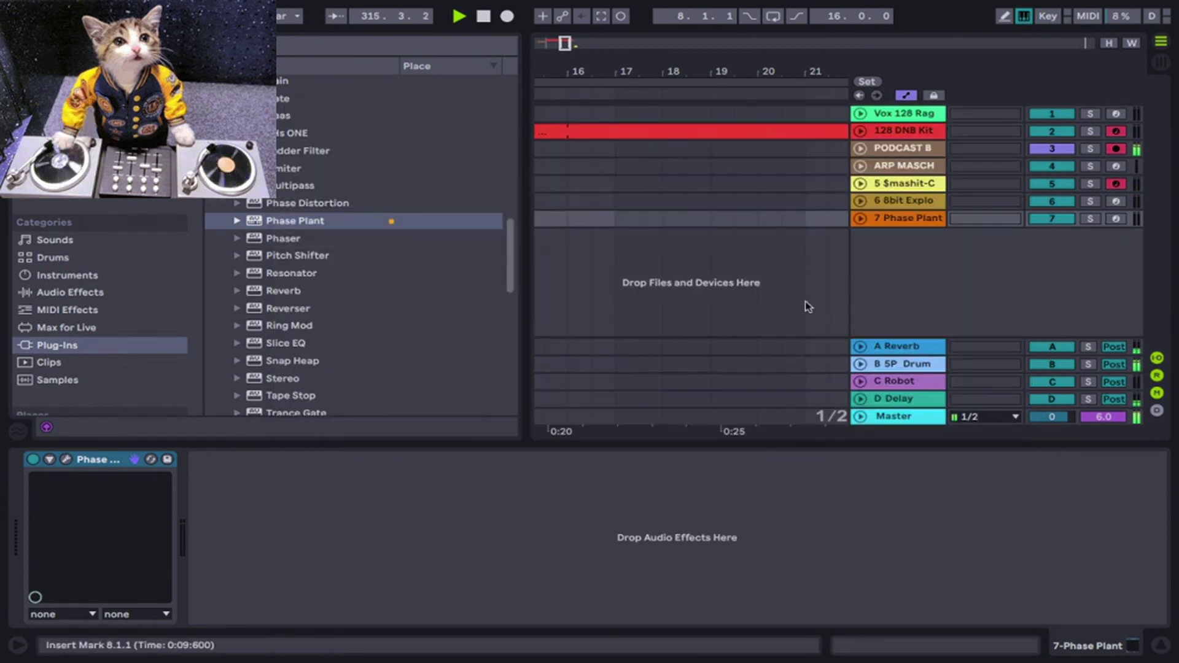